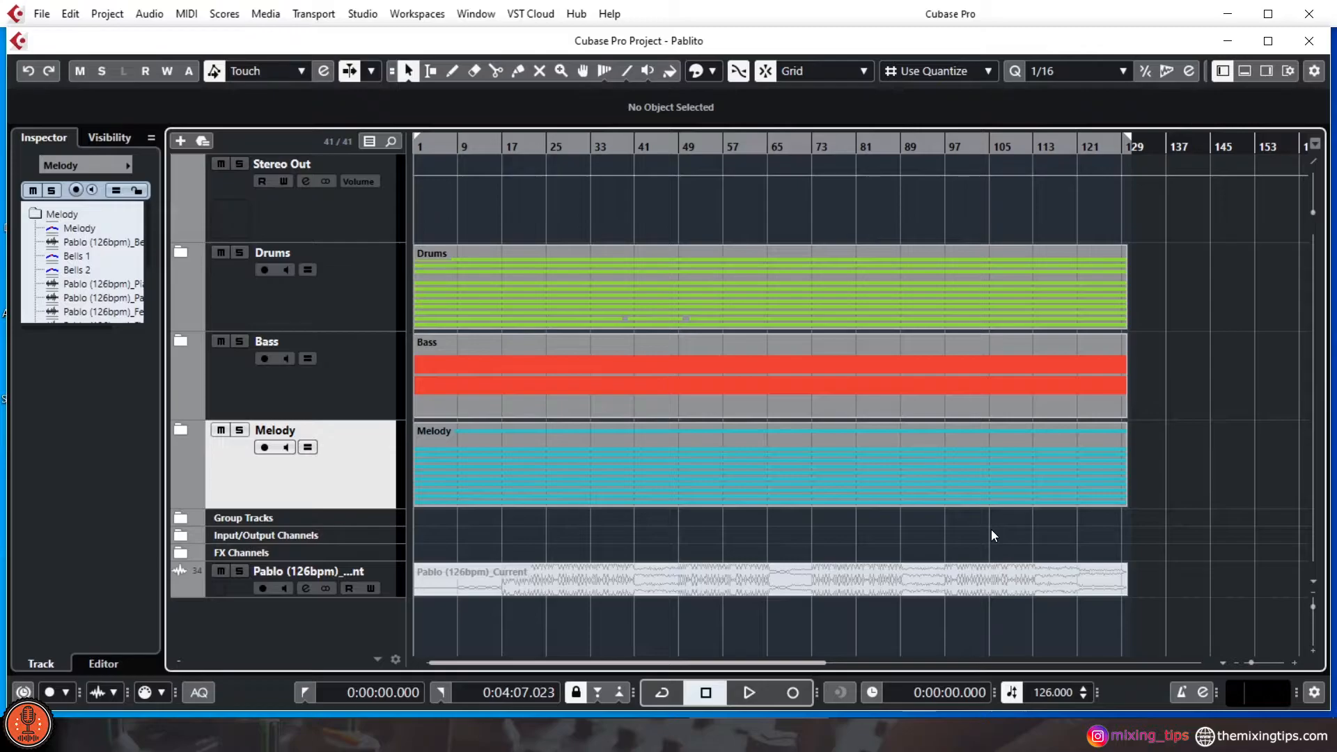
# - Open the MixConsole, check the Stereo Out channel's peak level, and return to the project window
pyautogui.click(363, 14)
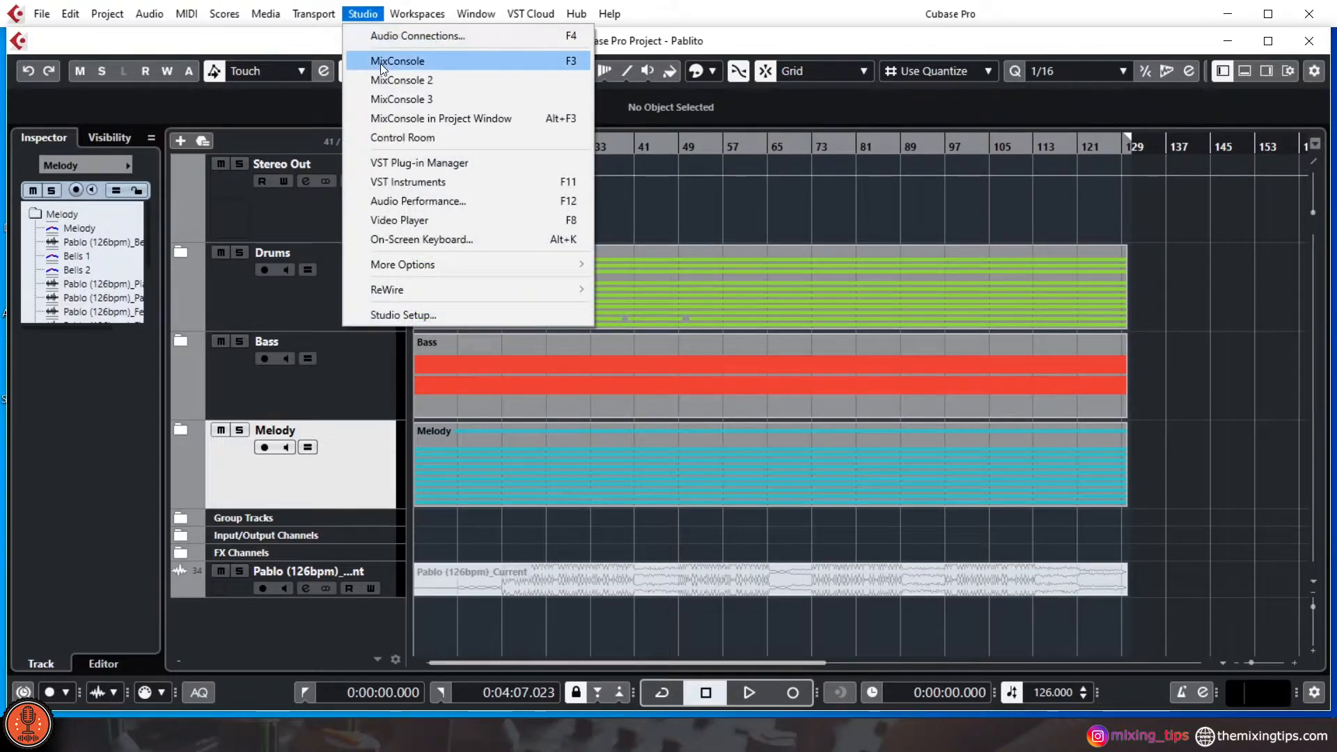
pyautogui.click(383, 62)
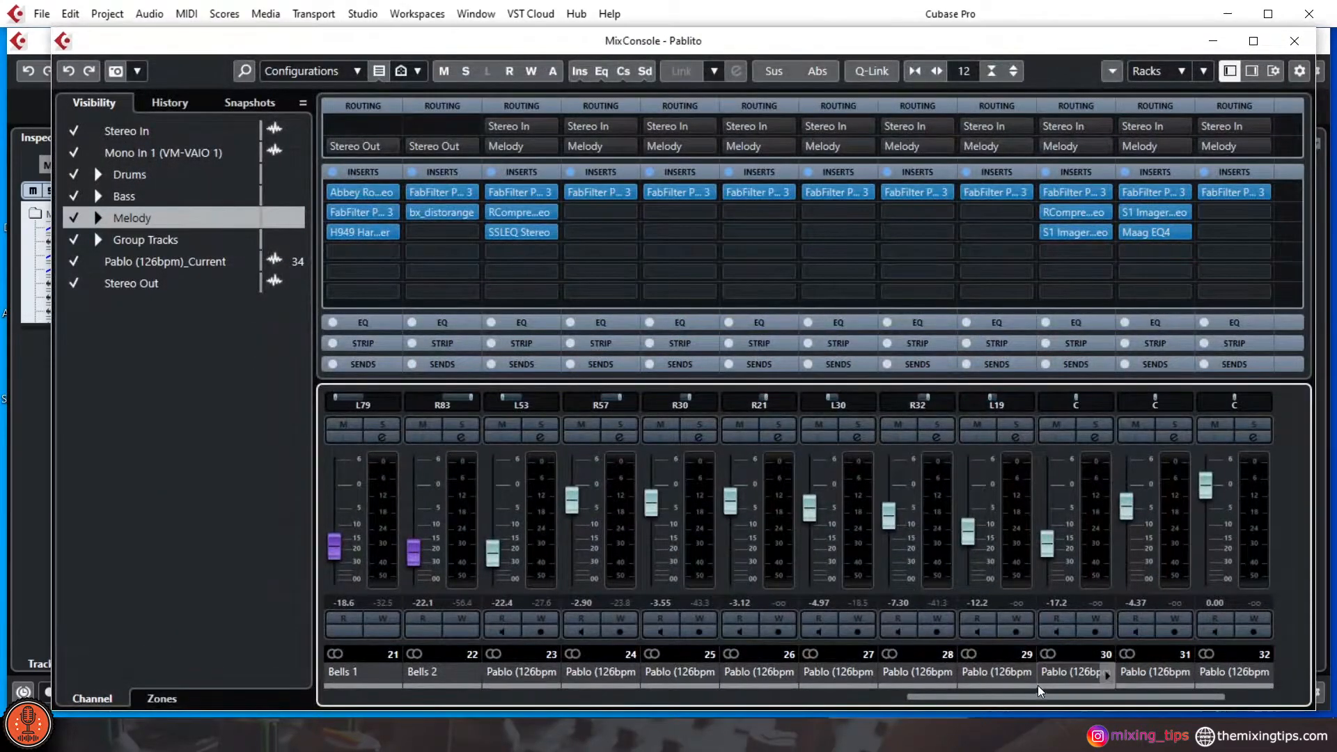
pyautogui.moveTo(1042, 696); pyautogui.dragTo(1230, 708)
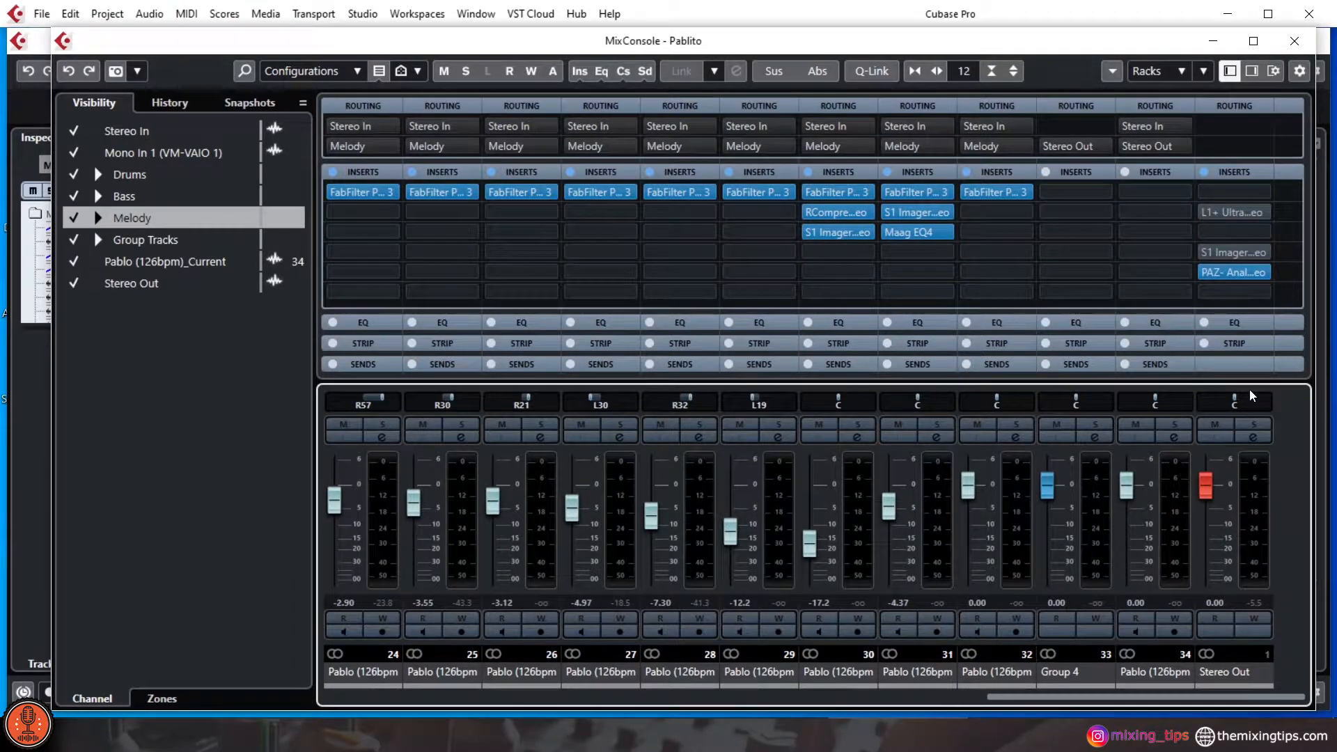
pyautogui.click(1258, 604)
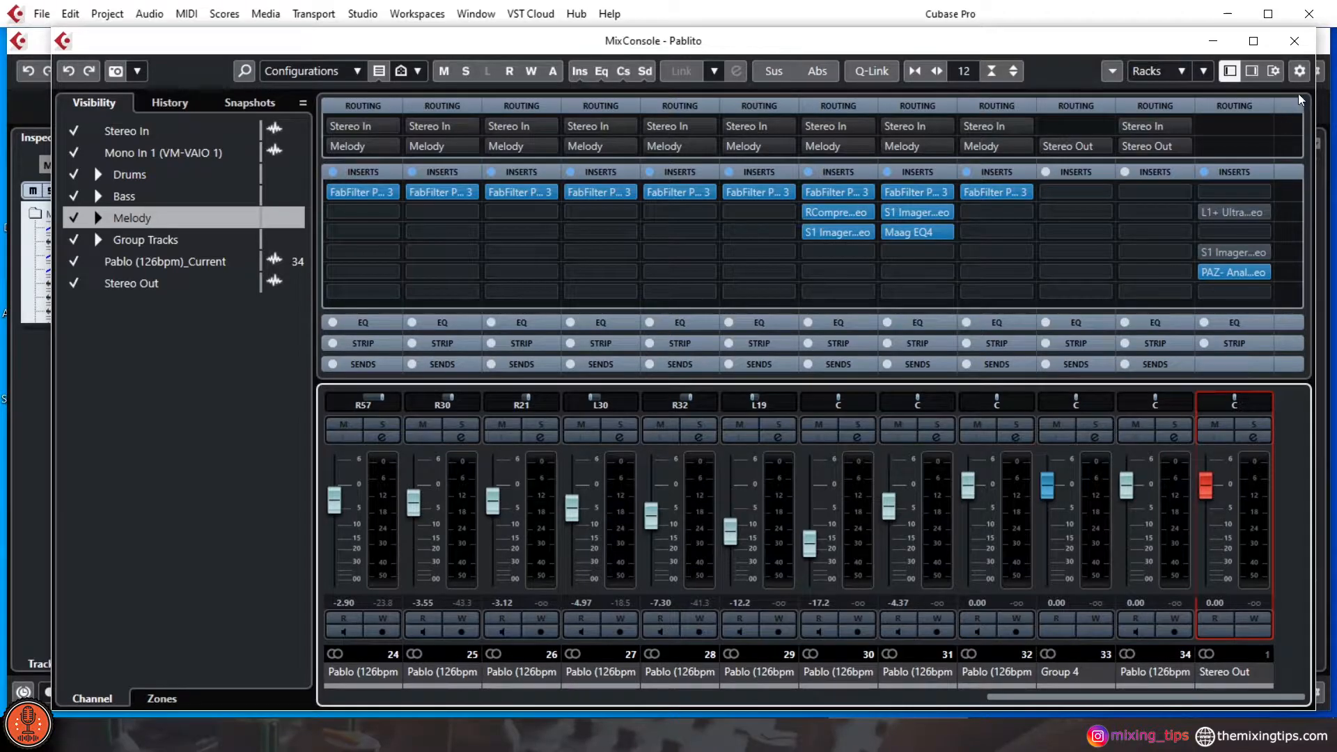
pyautogui.click(1307, 50)
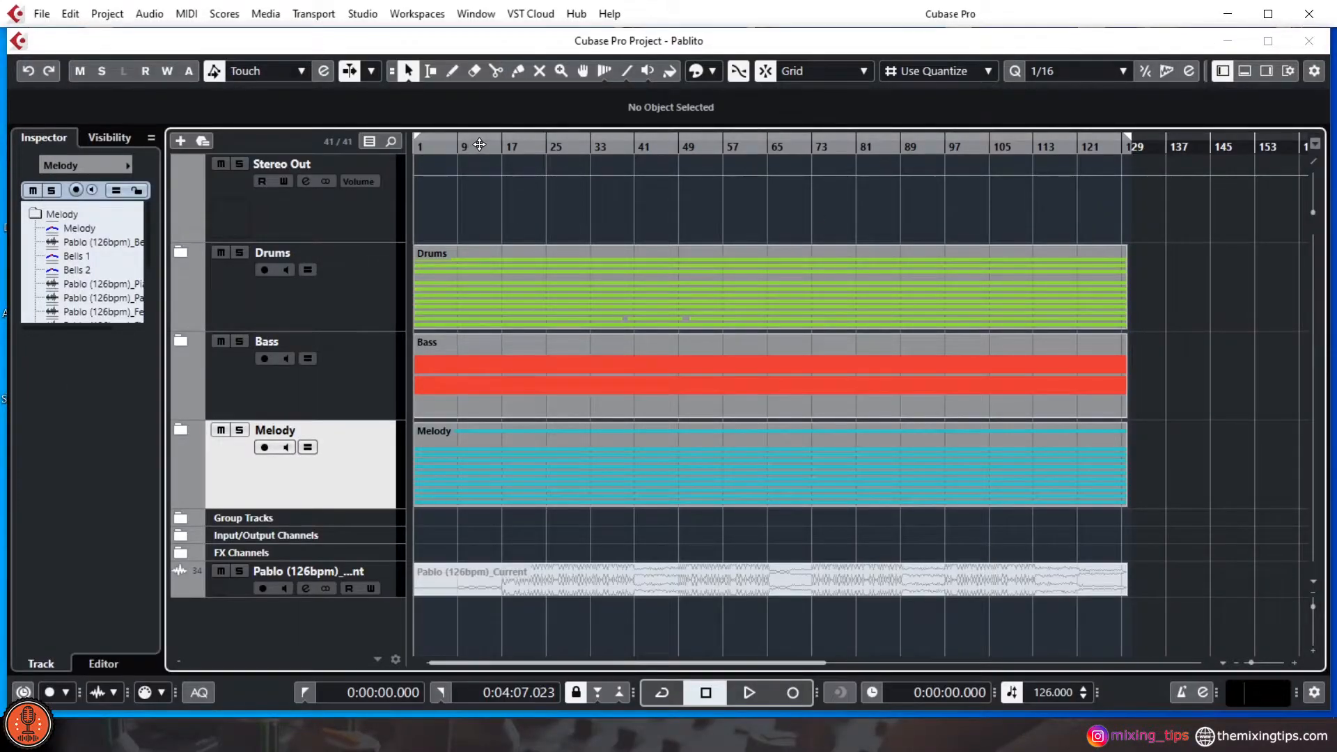
# - Play the project from around bar 17, check the Stereo Out peak level in the MixConsole, and stop playback
pyautogui.click(508, 151)
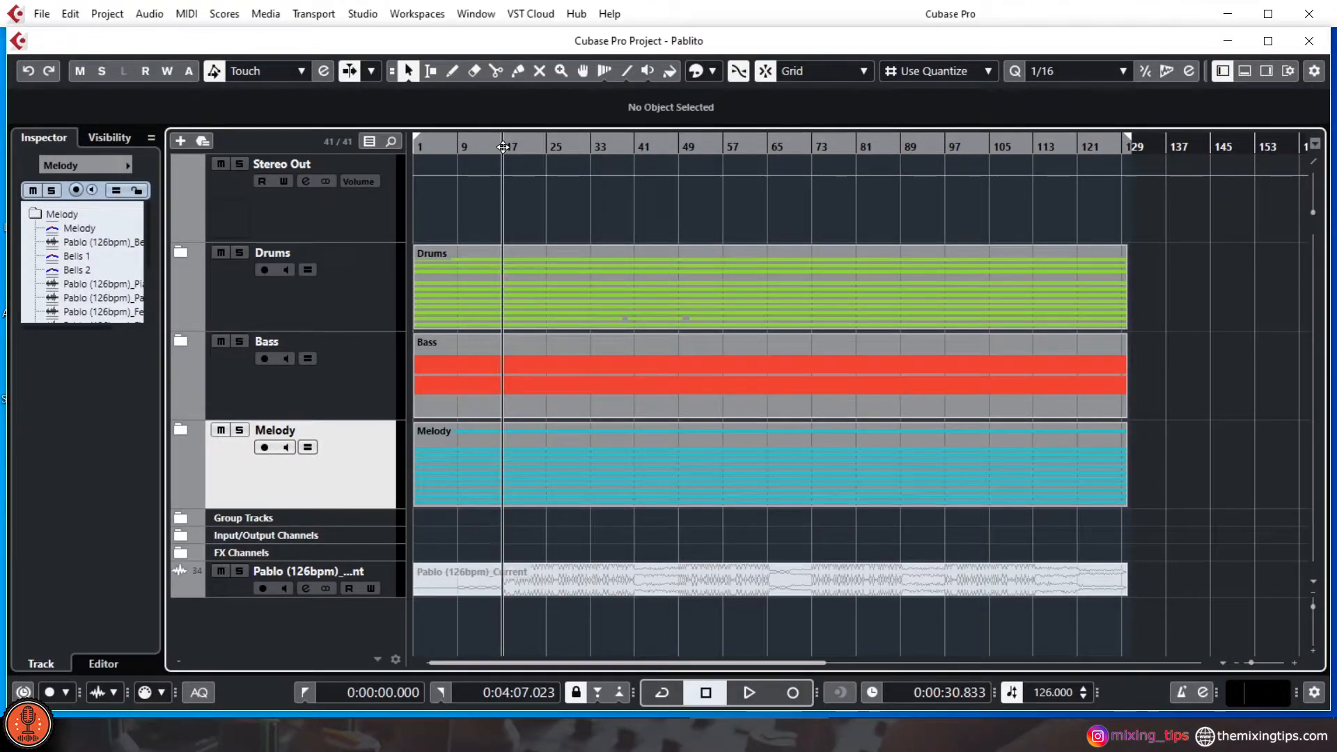
pyautogui.press('space')
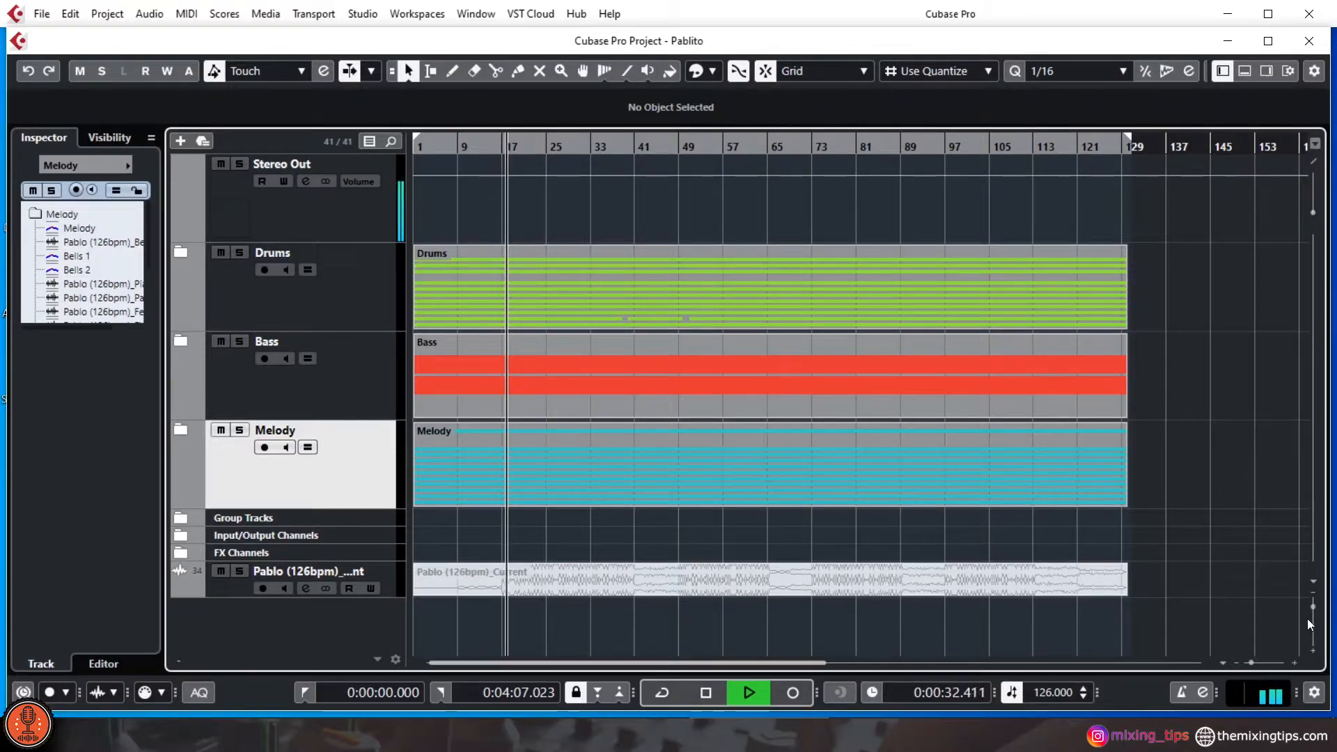
pyautogui.click(363, 15)
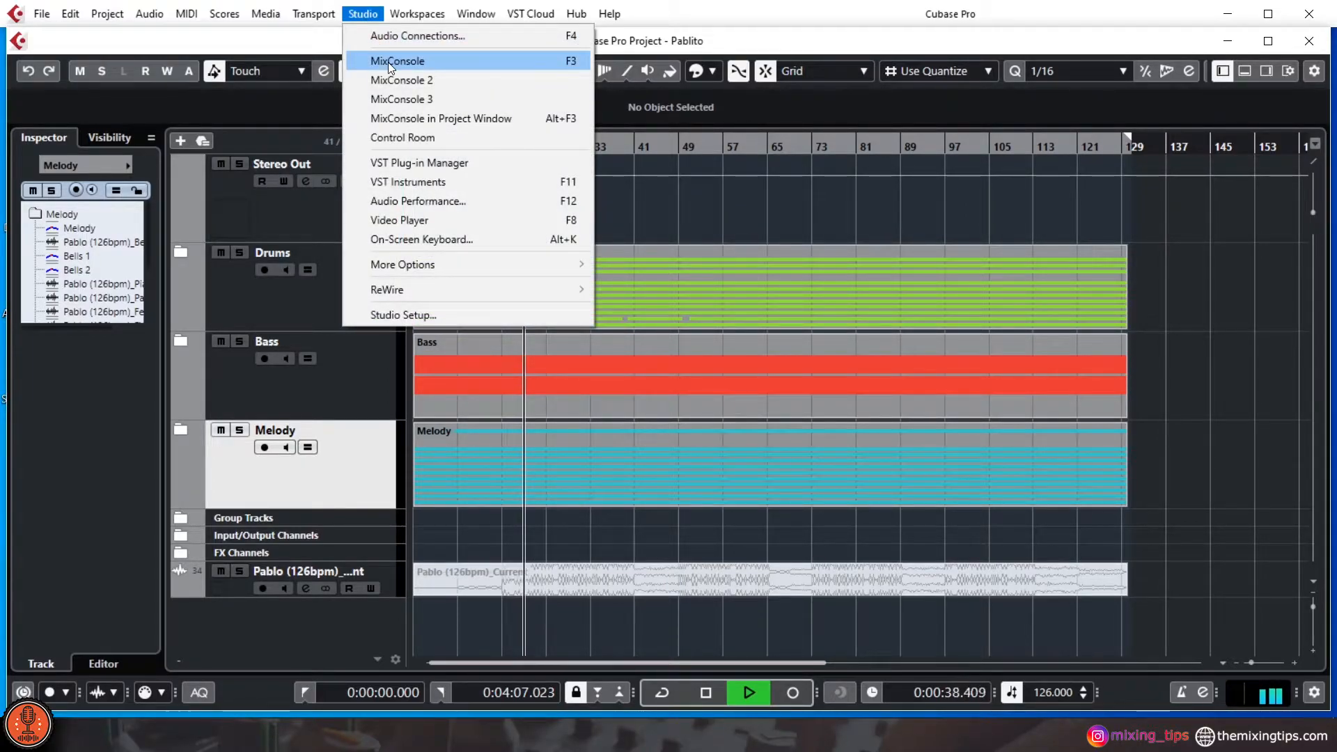
pyautogui.click(387, 61)
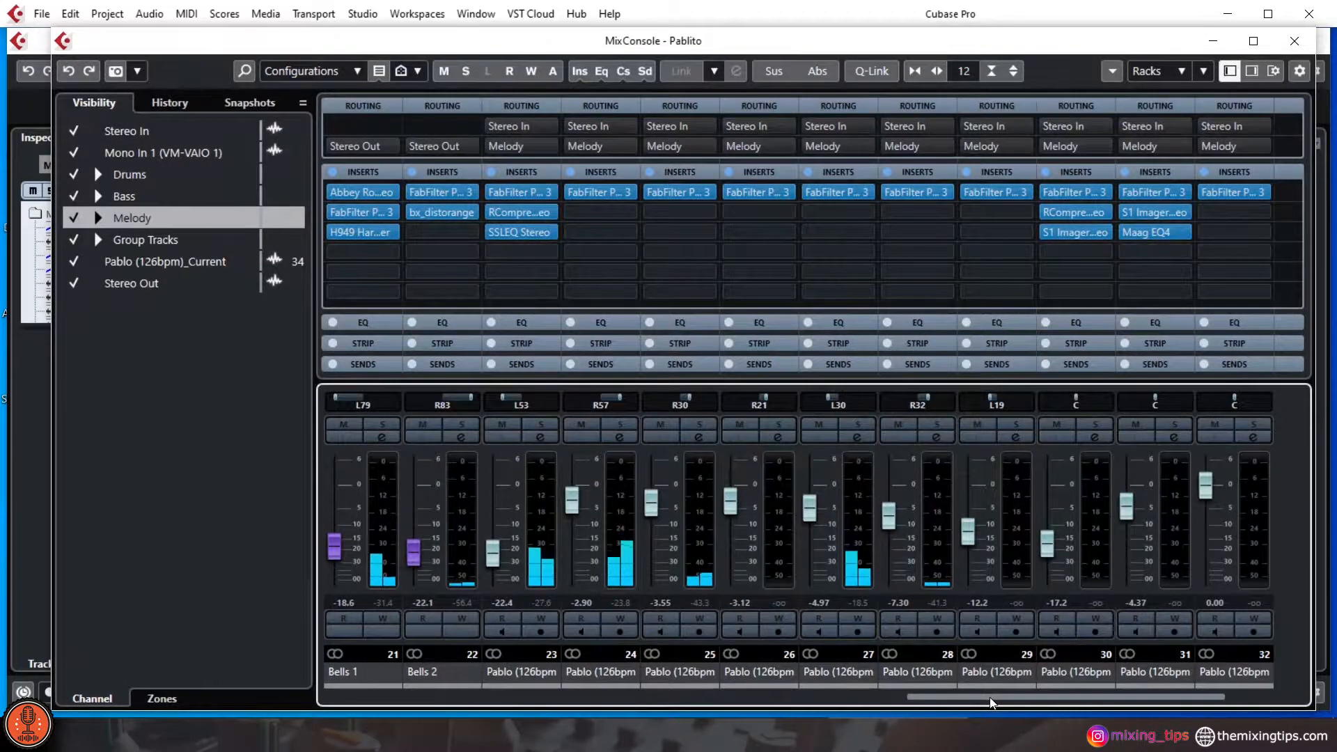
pyautogui.moveTo(990, 700); pyautogui.dragTo(1110, 705)
pyautogui.click(1260, 602)
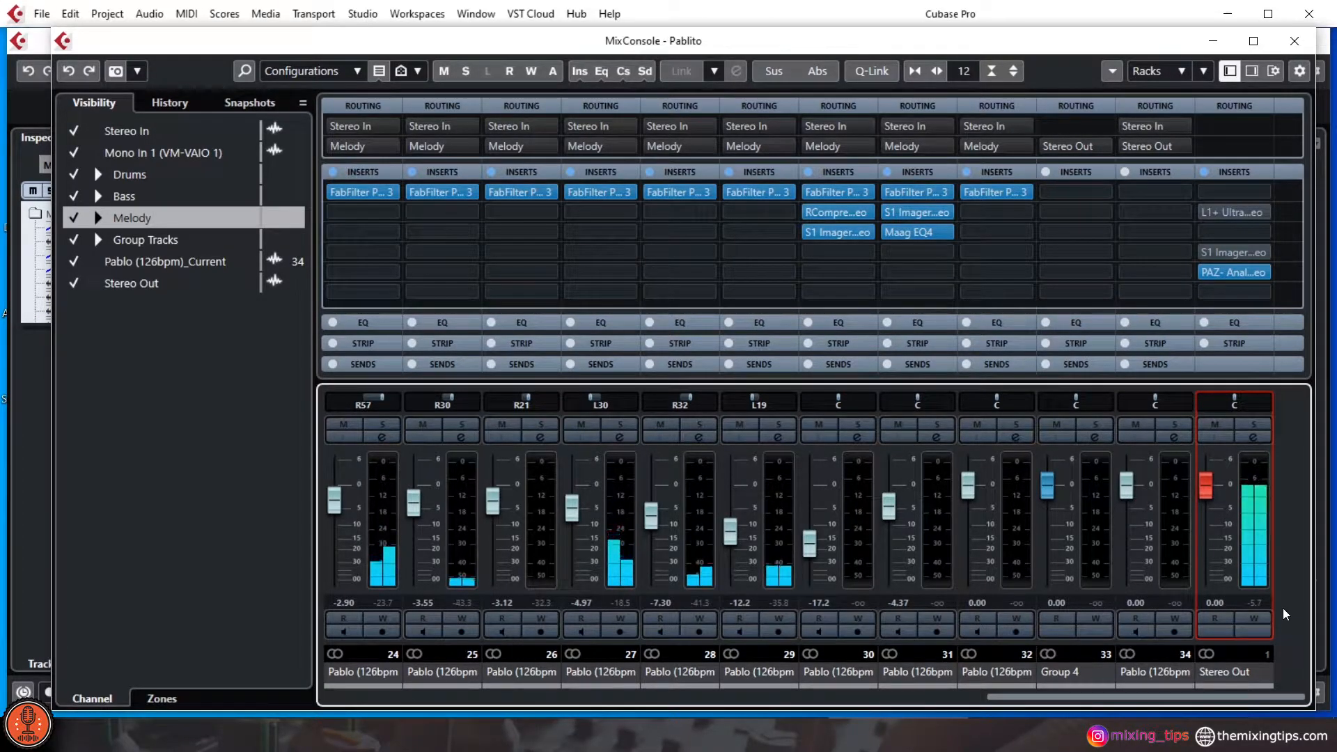
pyautogui.click(1294, 40)
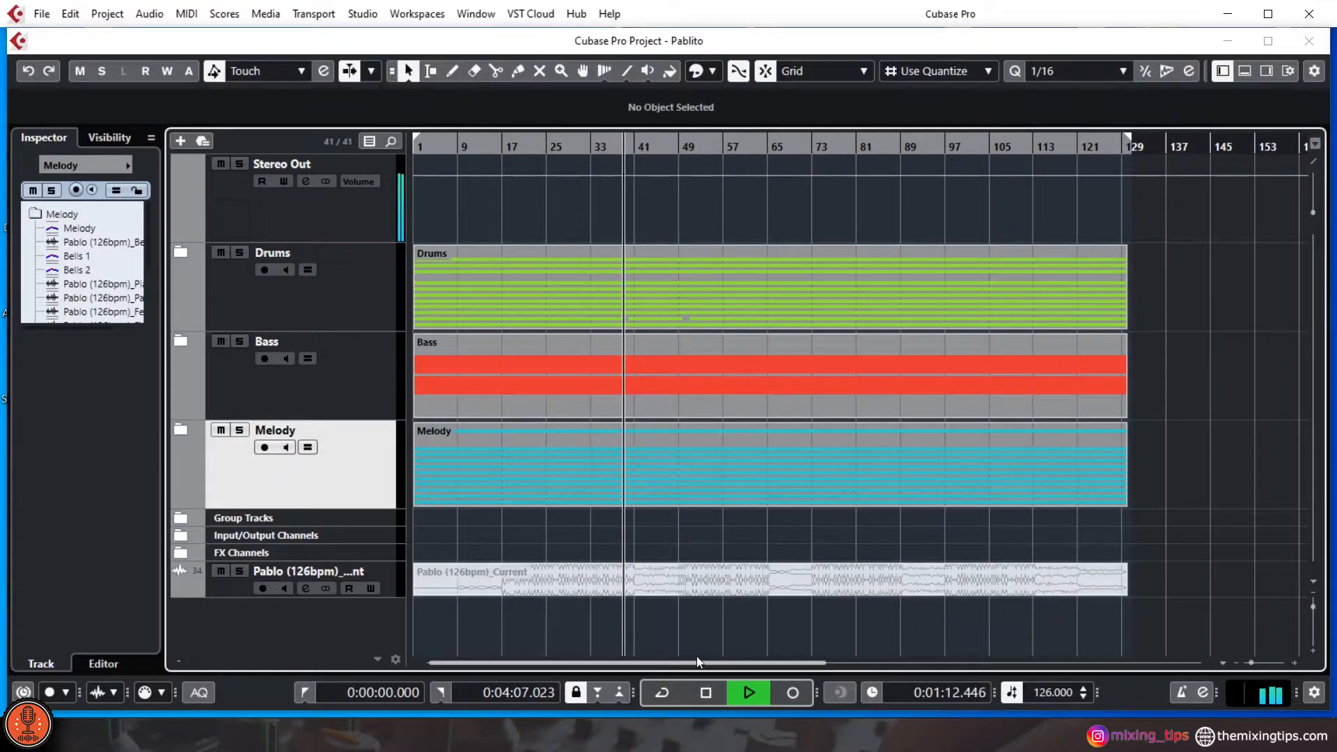
pyautogui.click(717, 683)
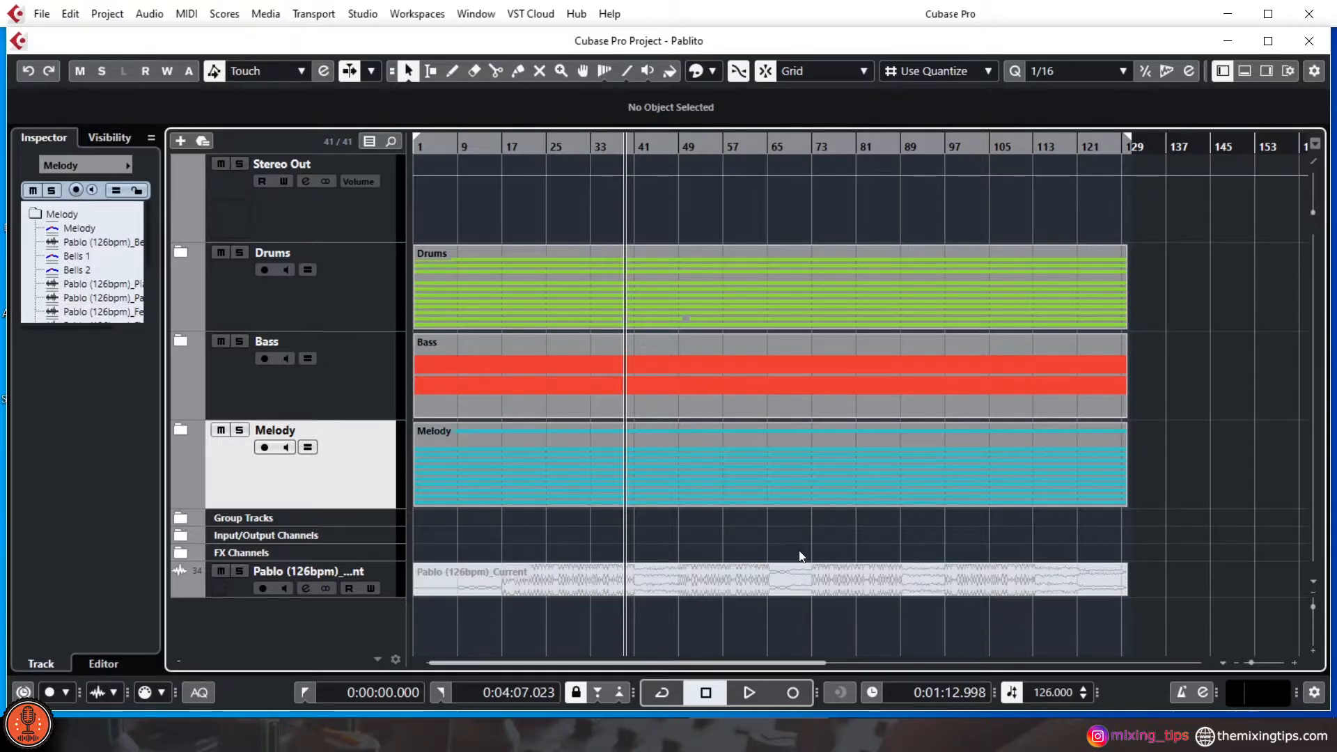
# - Inspect the L1+ Ultramaximizer insert on the Stereo Out channel in the MixConsole and leave it bypassed
pyautogui.click(365, 16)
pyautogui.click(396, 61)
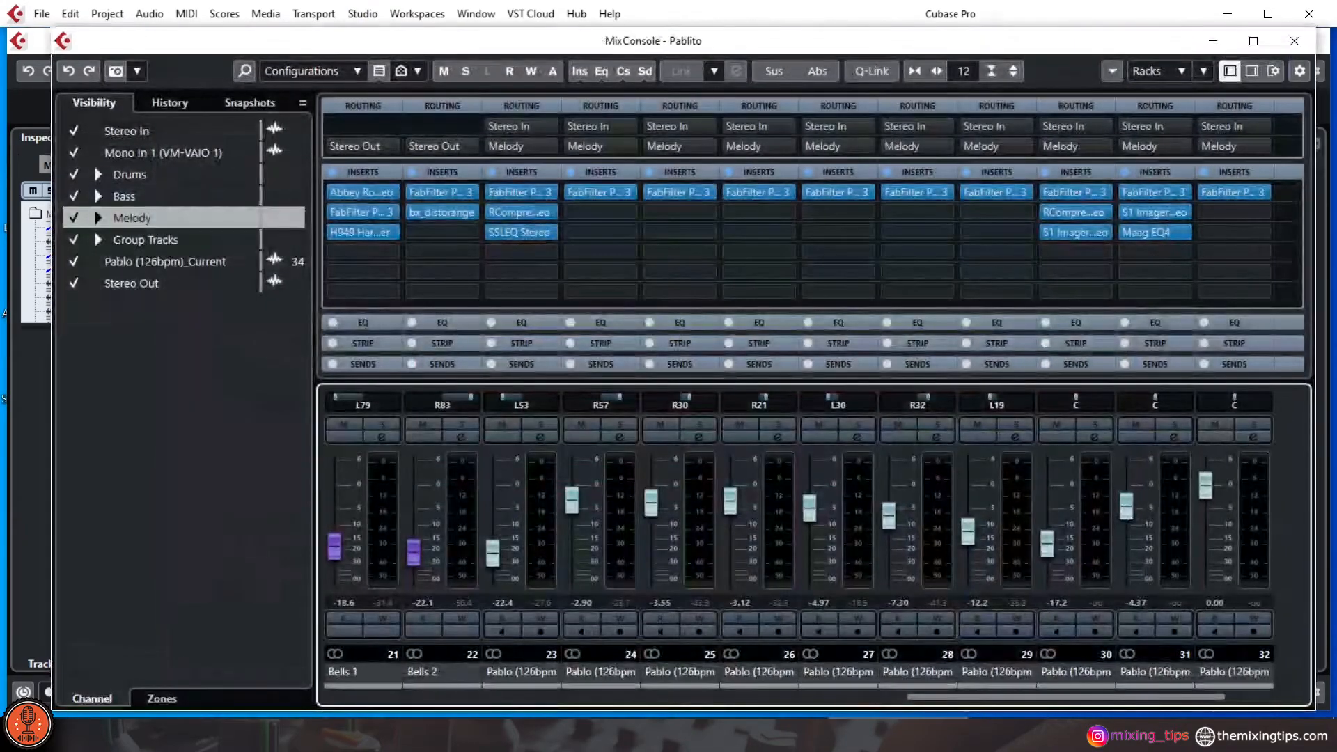
pyautogui.moveTo(1046, 696); pyautogui.dragTo(1129, 696)
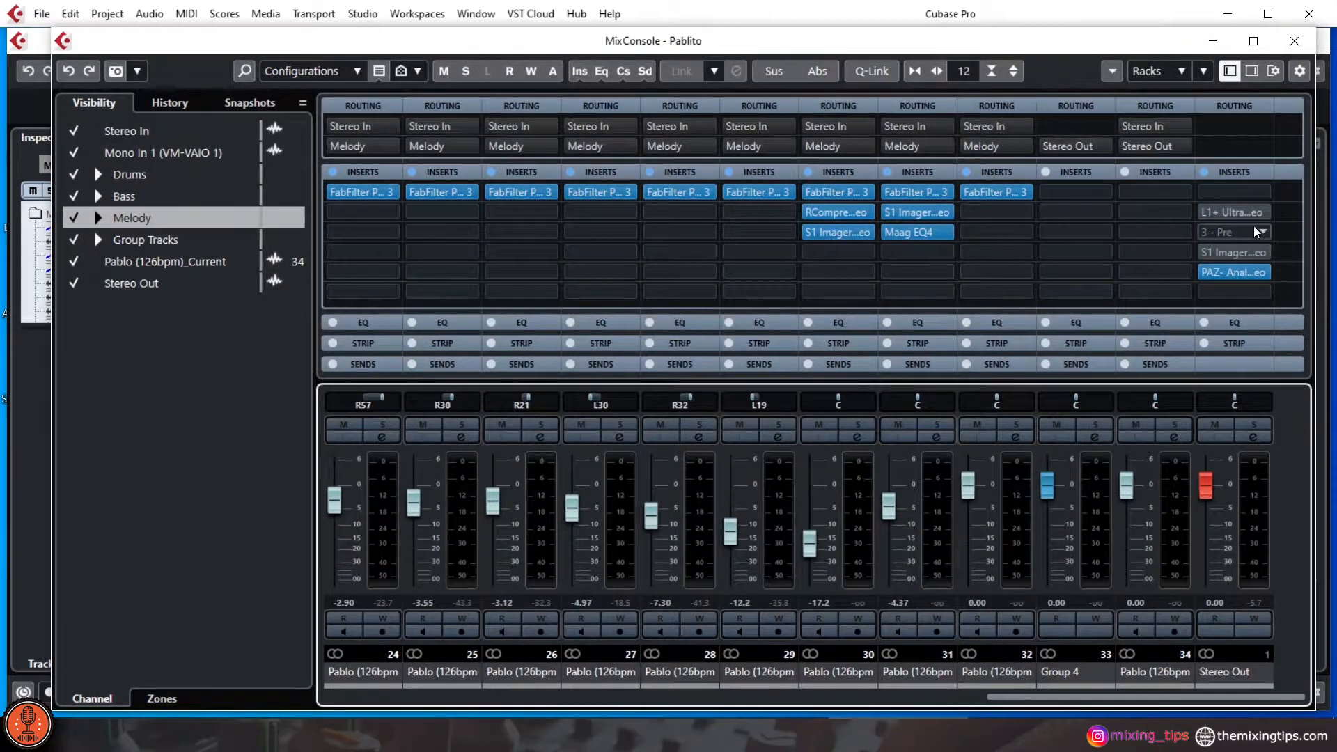
pyautogui.click(1236, 212)
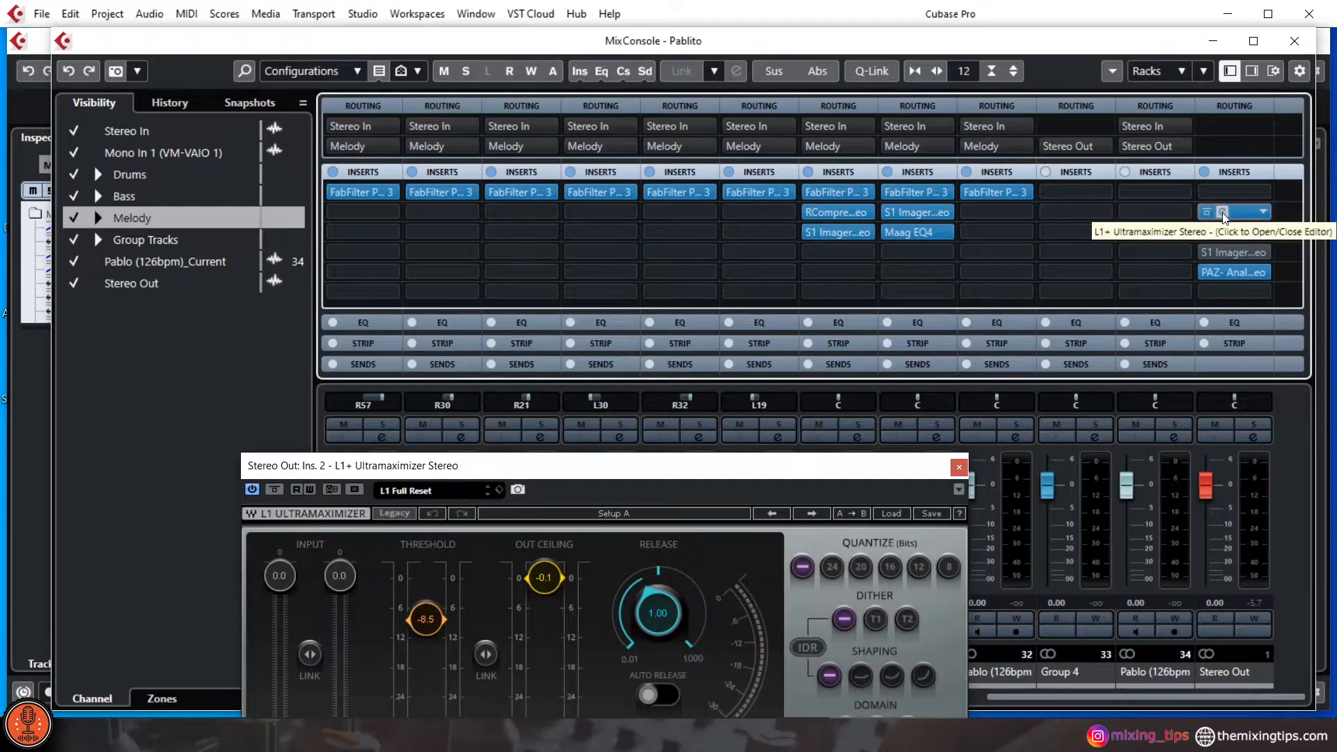
pyautogui.click(958, 467)
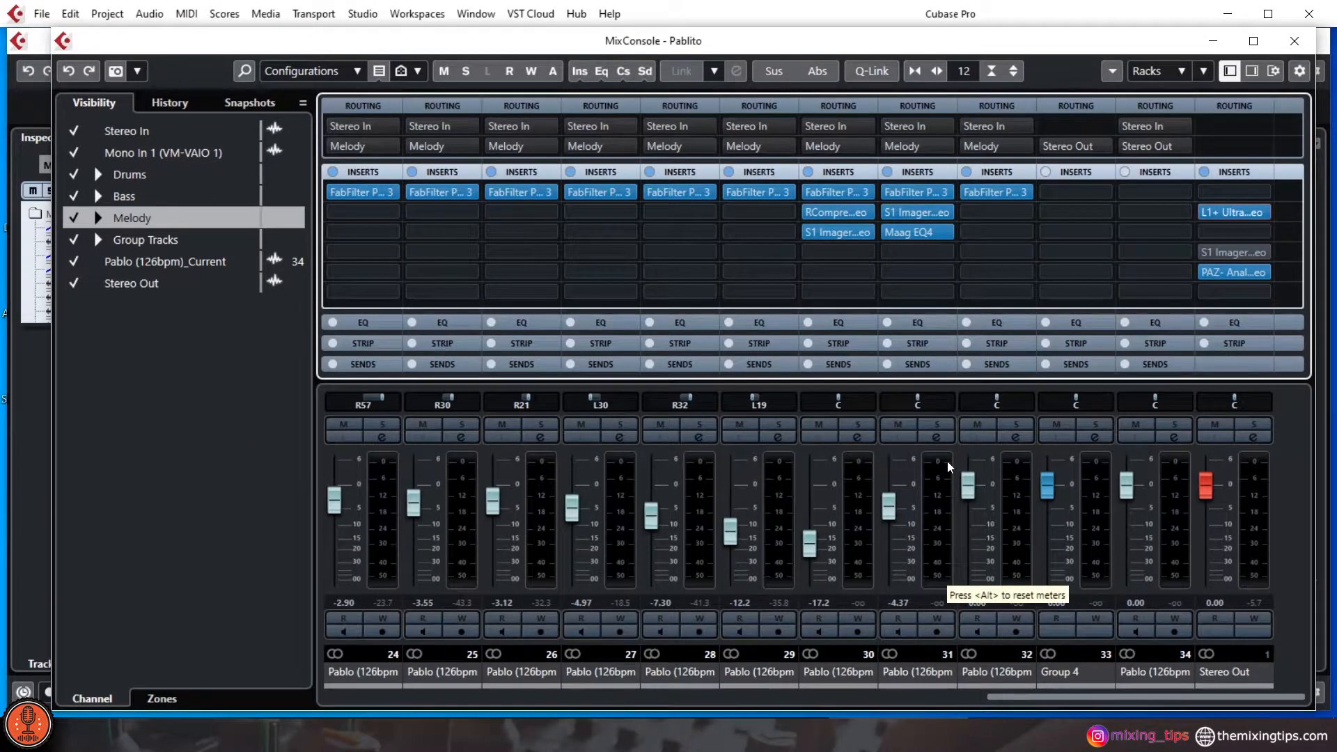
pyautogui.click(1206, 212)
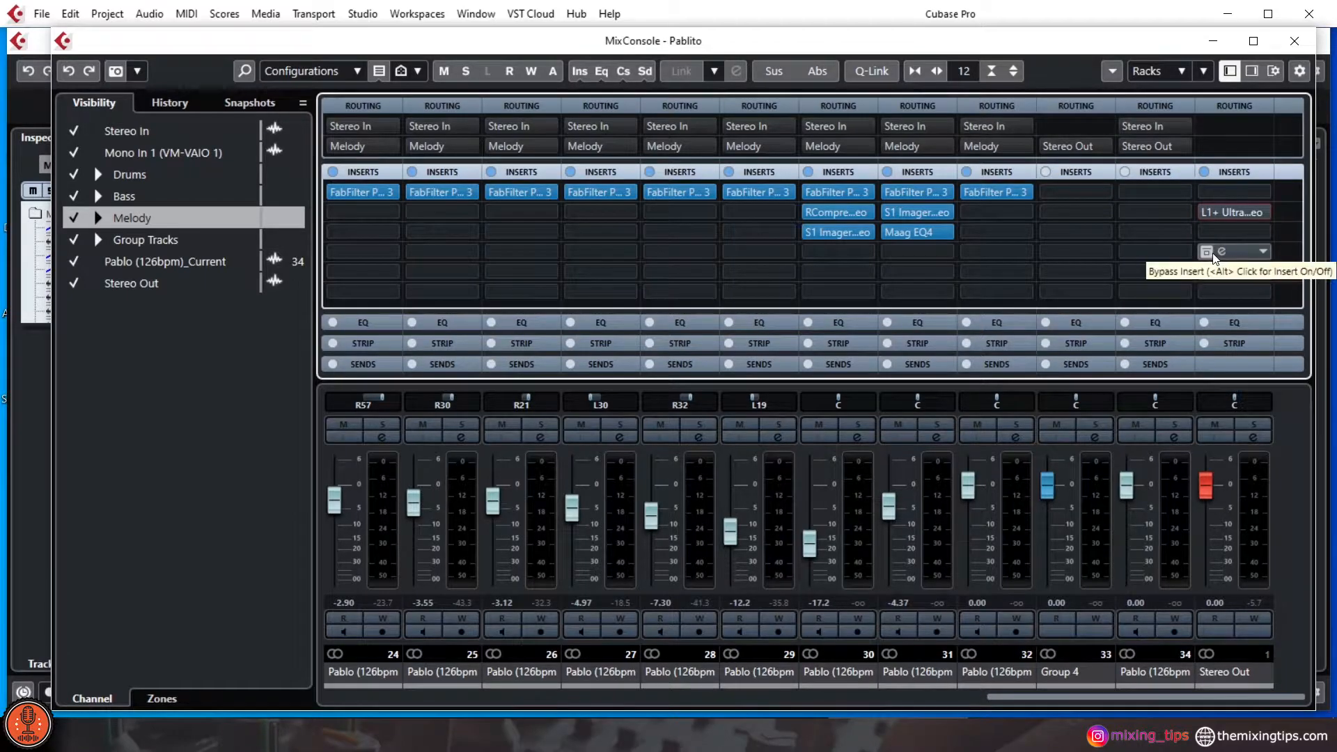
# - Compare the mix with the Stereo Out's S1 Imager active and bypassed, and leave the plug-in active
pyautogui.click(1242, 253)
pyautogui.moveTo(805, 374); pyautogui.dragTo(1009, 152)
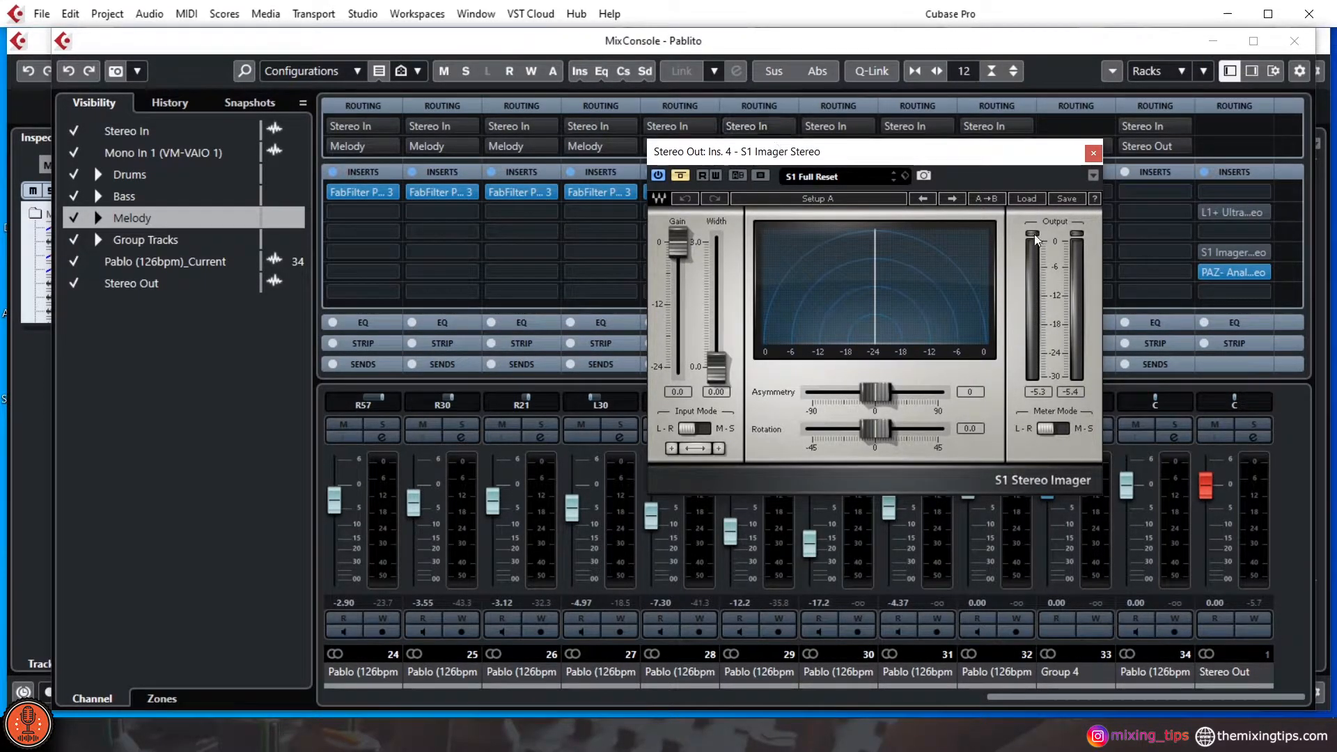
pyautogui.moveTo(1010, 160); pyautogui.dragTo(982, 243)
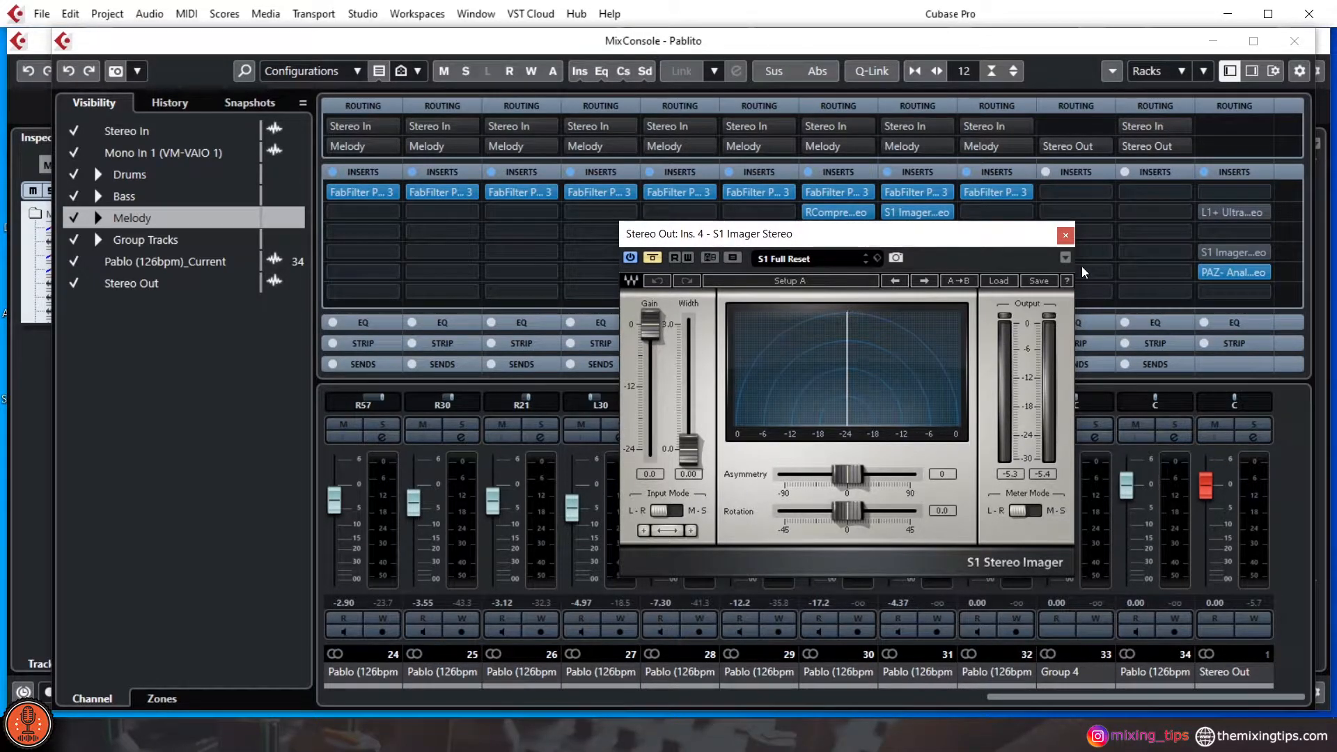
pyautogui.moveTo(1036, 242)
pyautogui.mouseDown()
pyautogui.moveTo(1106, 244)
pyautogui.moveTo(1024, 242)
pyautogui.mouseUp()
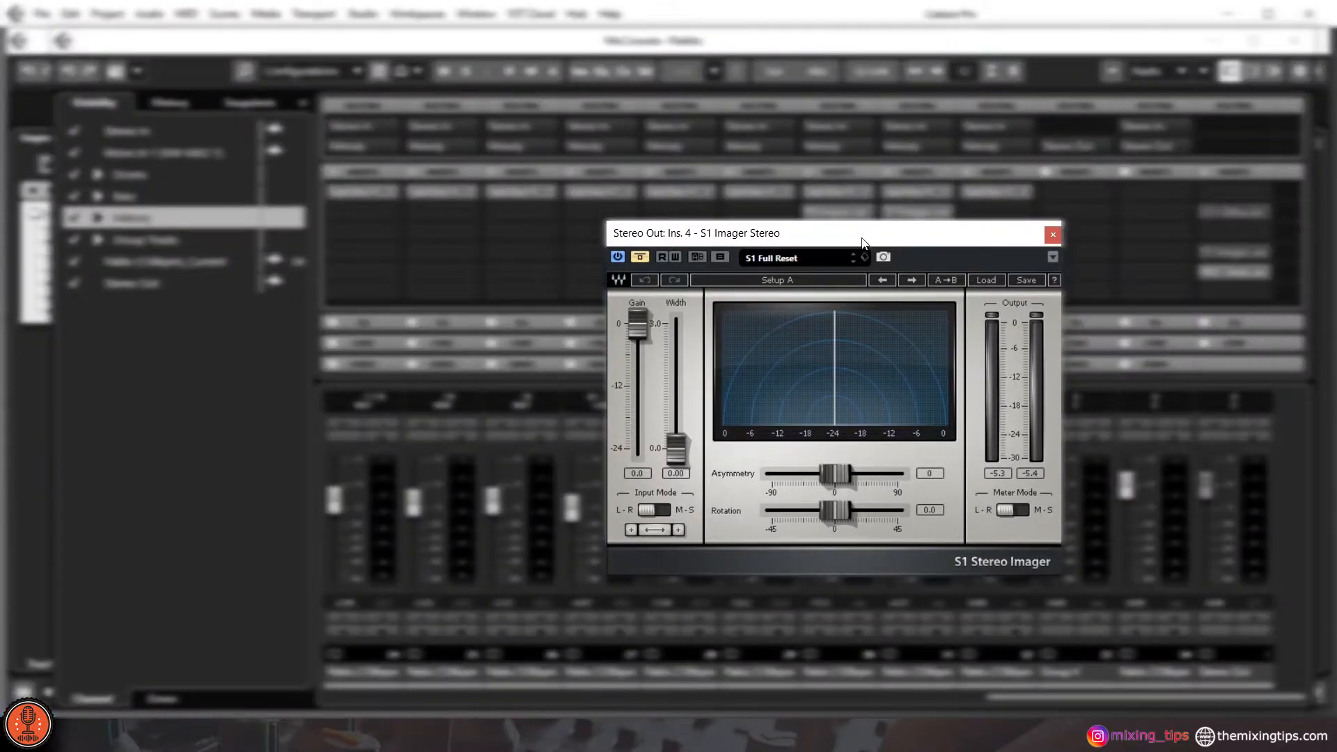
pyautogui.click(640, 257)
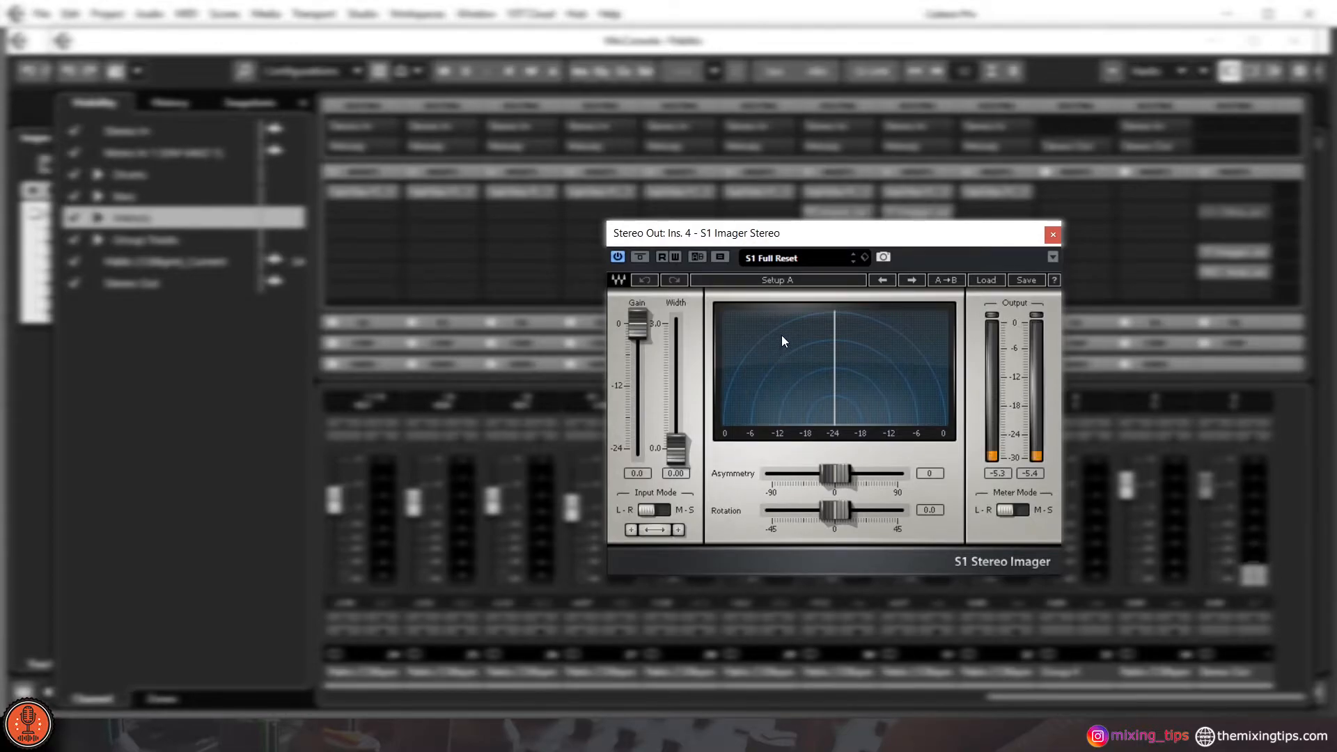
pyautogui.click(640, 259)
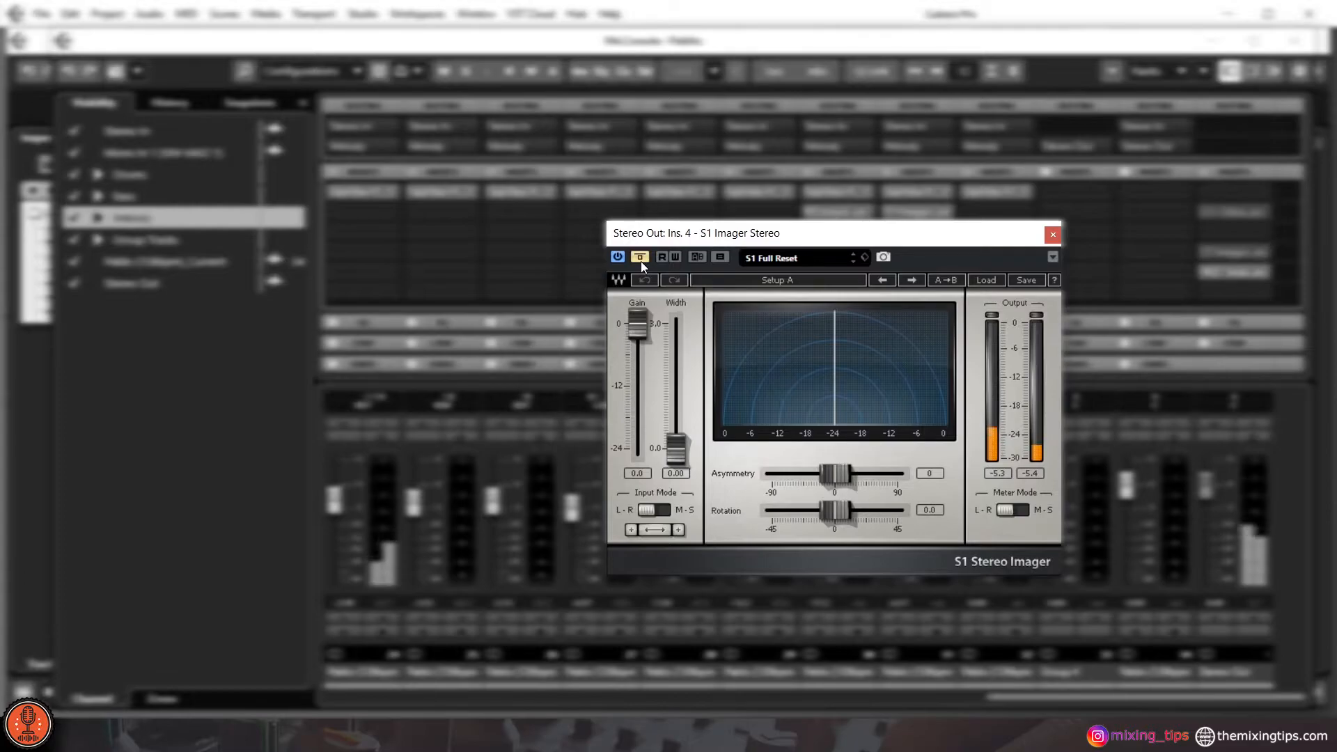
pyautogui.click(641, 259)
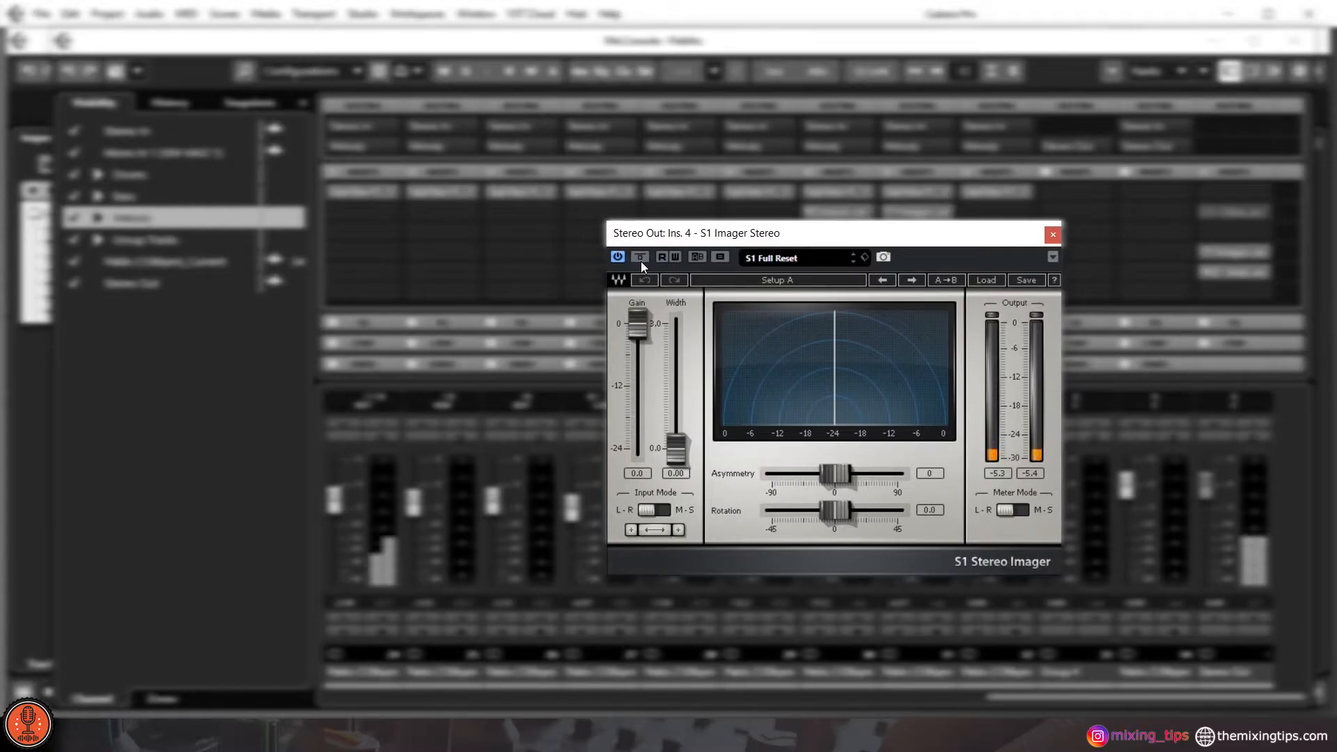
pyautogui.click(1054, 234)
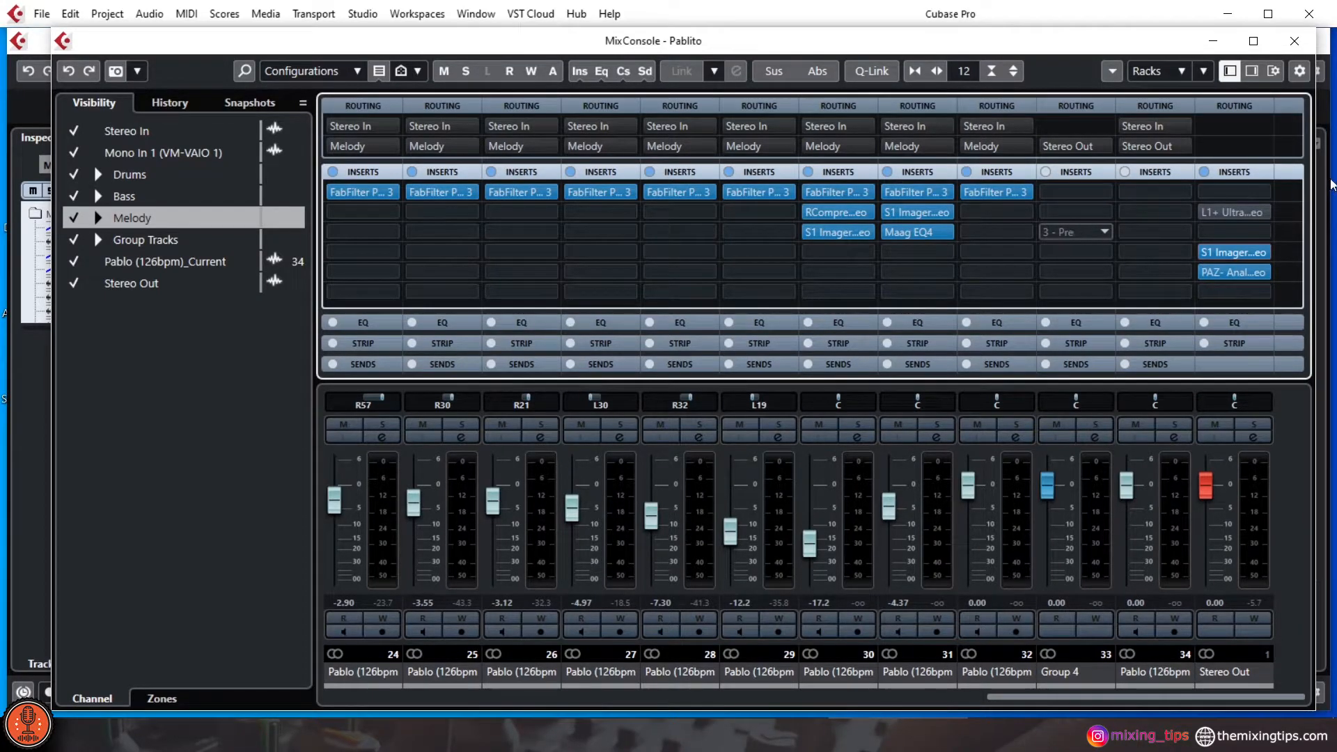
# - Open the Stereo Out's L1+ Ultramaximizer over the project window and play the song from just before bar 17
pyautogui.moveTo(1232, 213)
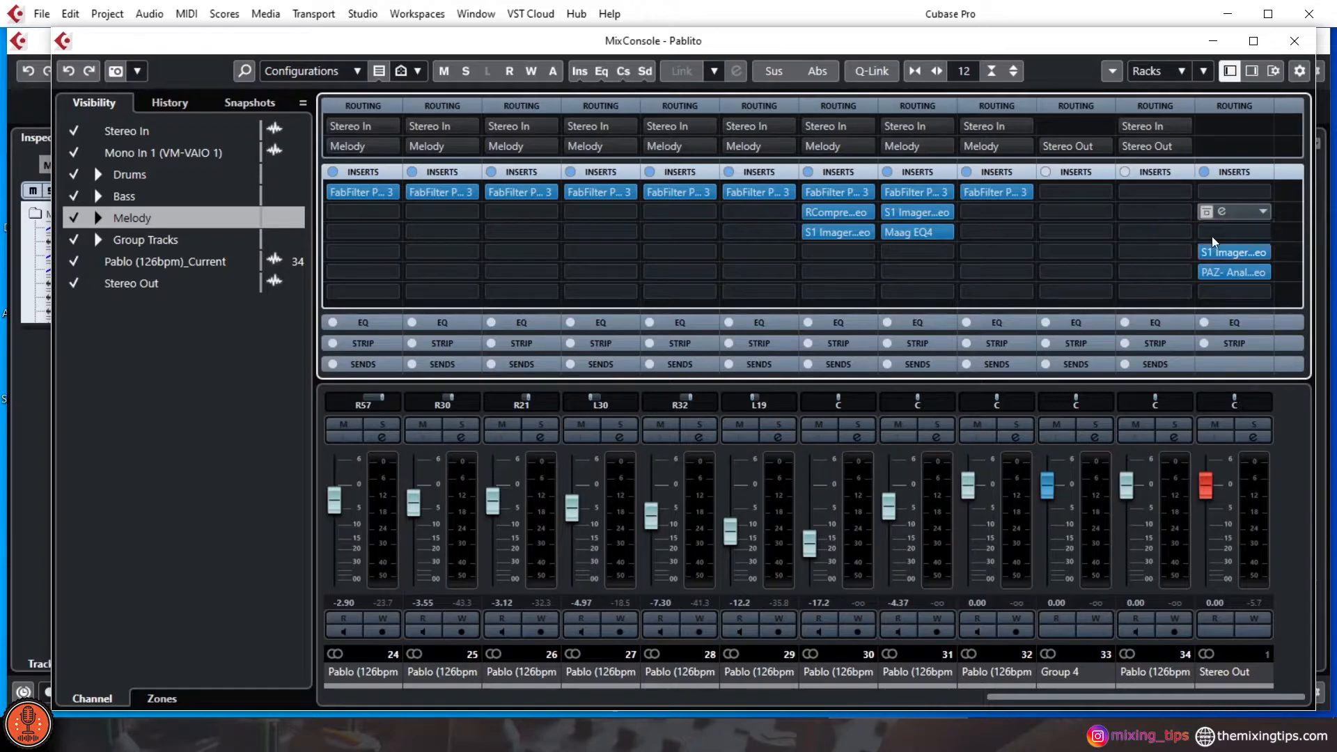
pyautogui.click(1244, 212)
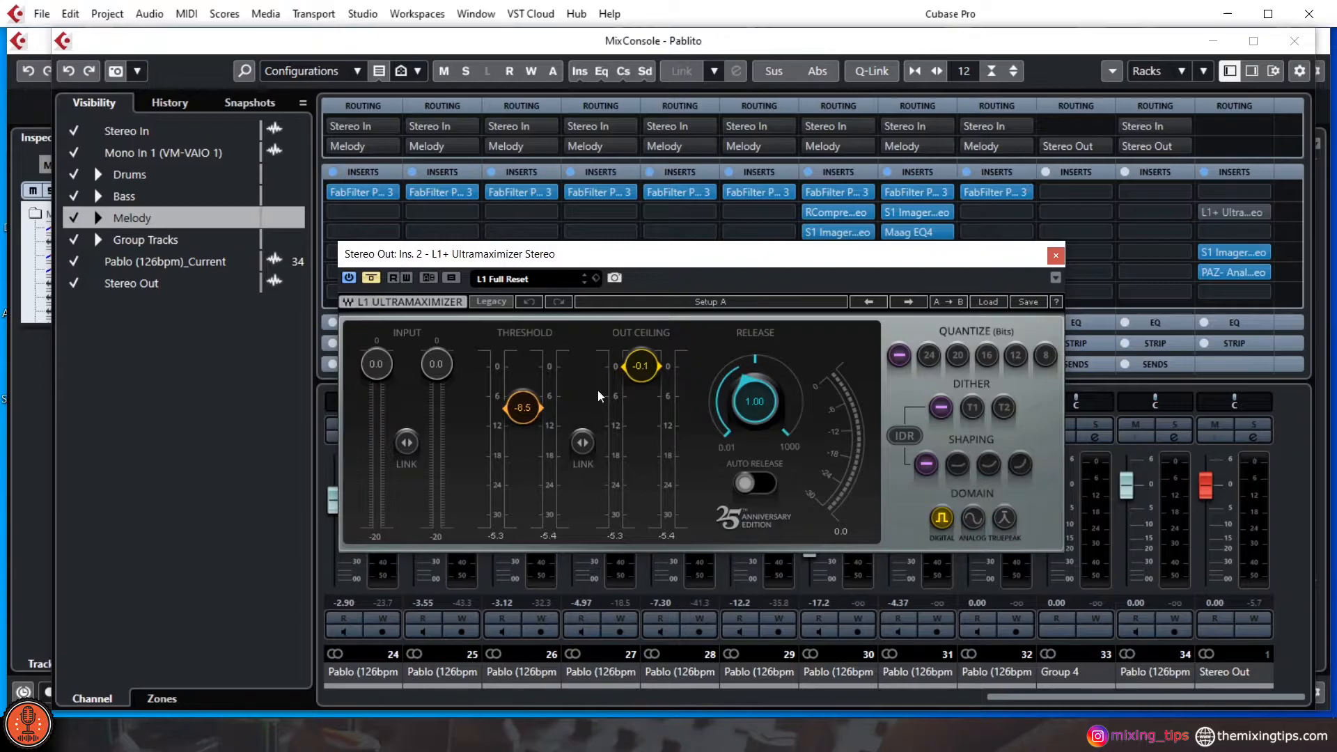
pyautogui.click(711, 387)
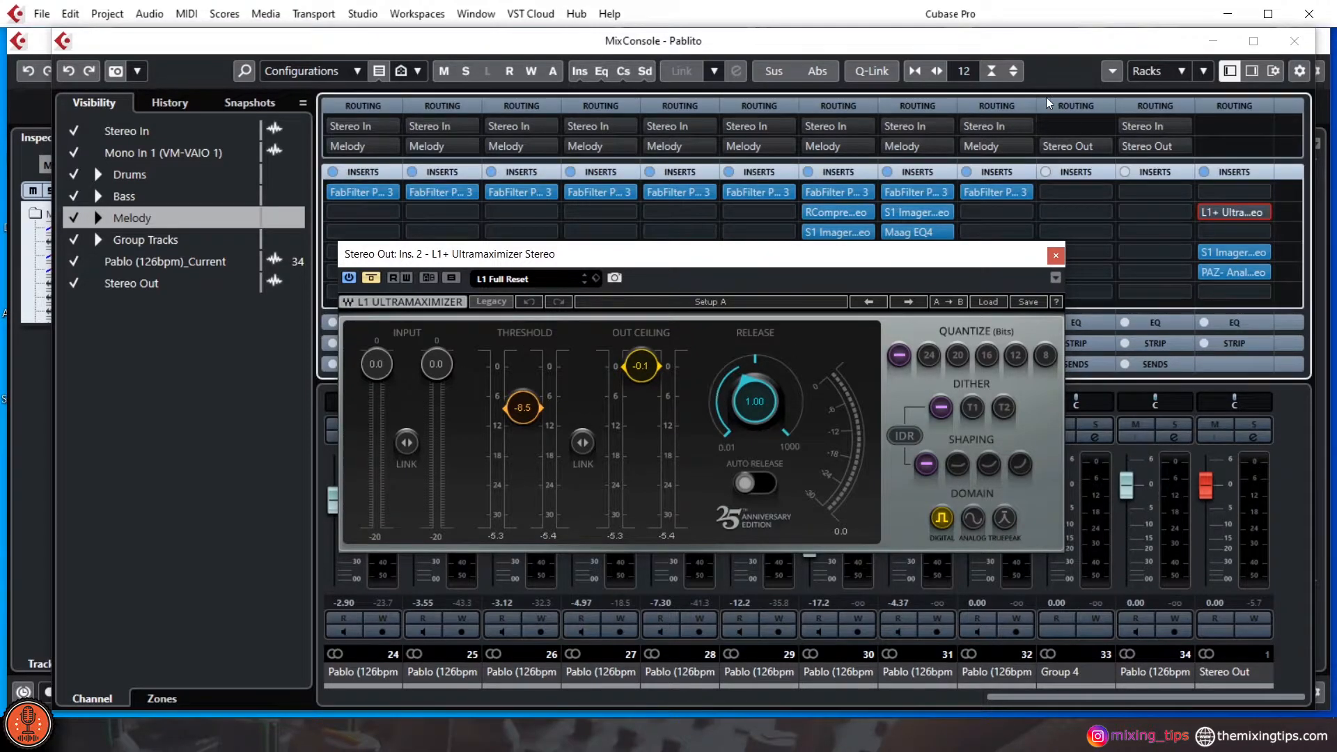
pyautogui.click(1295, 40)
pyautogui.moveTo(996, 256); pyautogui.dragTo(1162, 374)
pyautogui.click(496, 146)
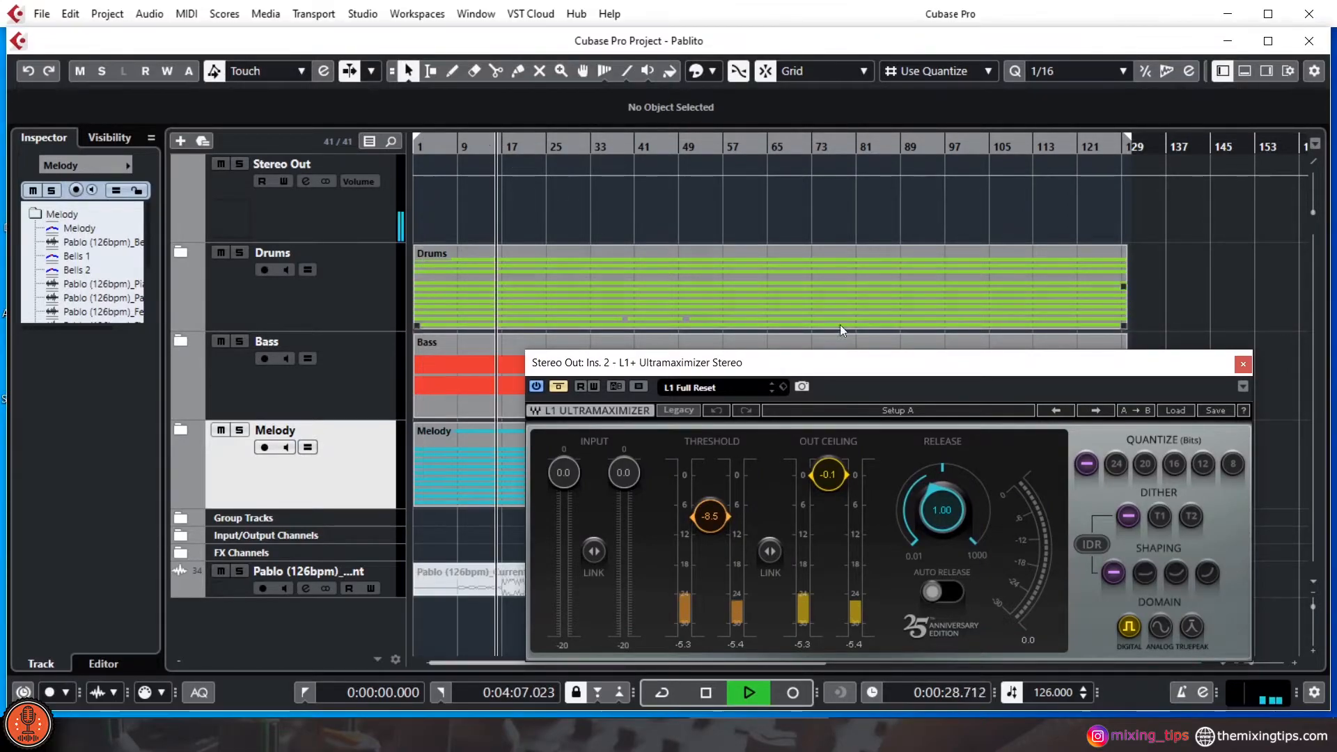
# - Activate the L1+ Ultramaximizer, raise its threshold to 0.0, and lower it to -7.0
pyautogui.moveTo(930, 370); pyautogui.dragTo(888, 201)
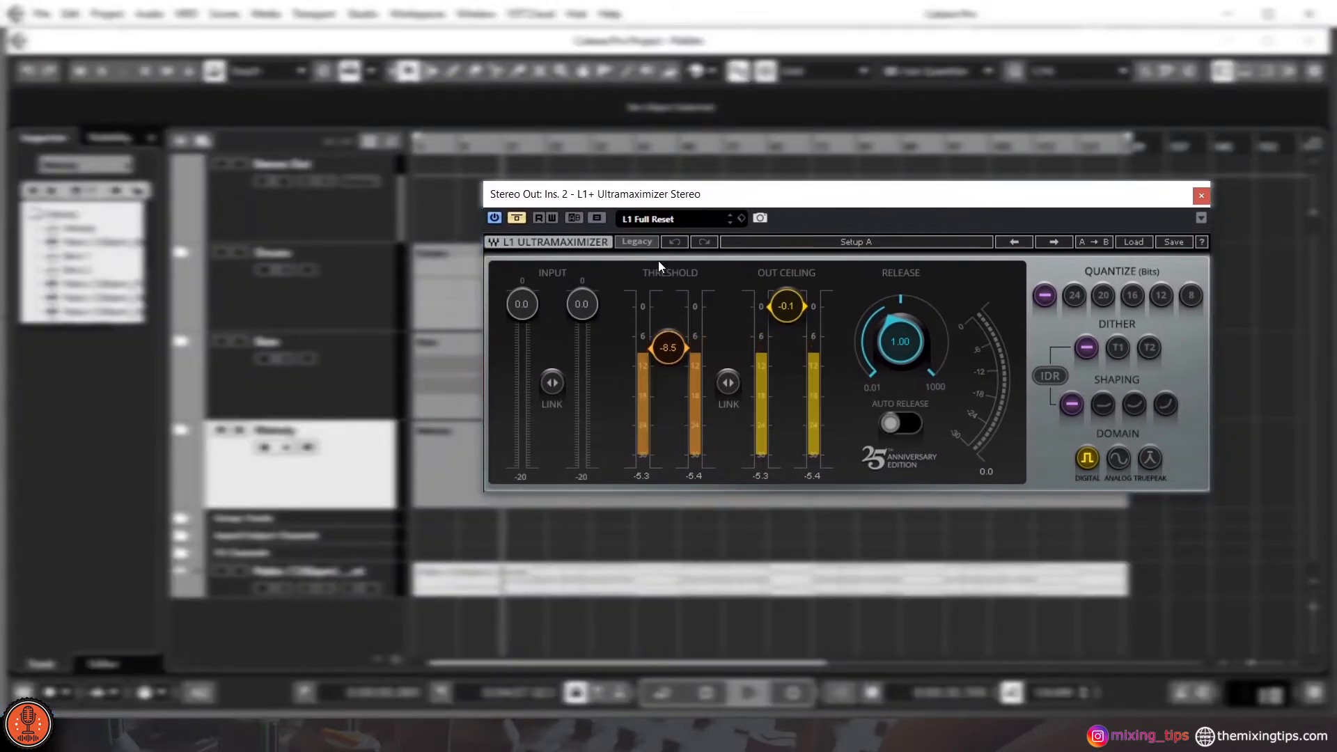
pyautogui.moveTo(669, 347); pyautogui.dragTo(672, 310)
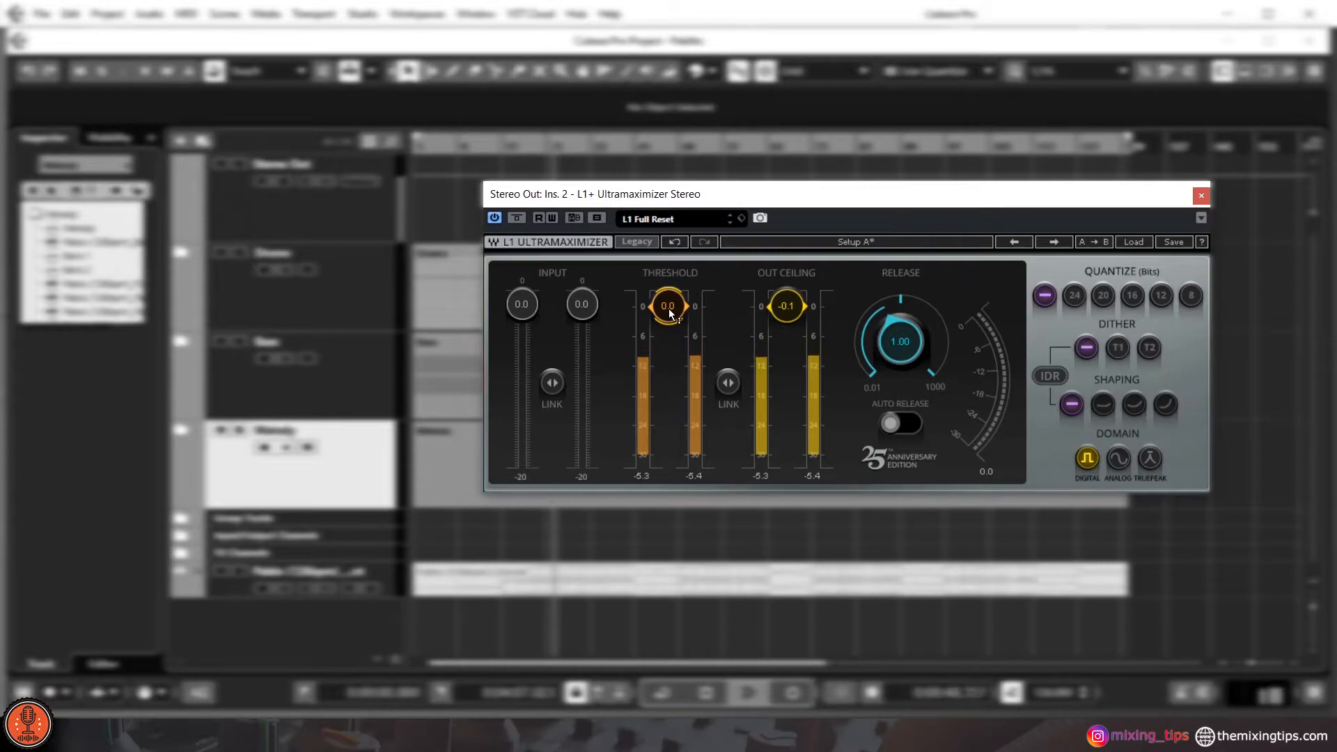
pyautogui.moveTo(668, 306); pyautogui.dragTo(670, 348)
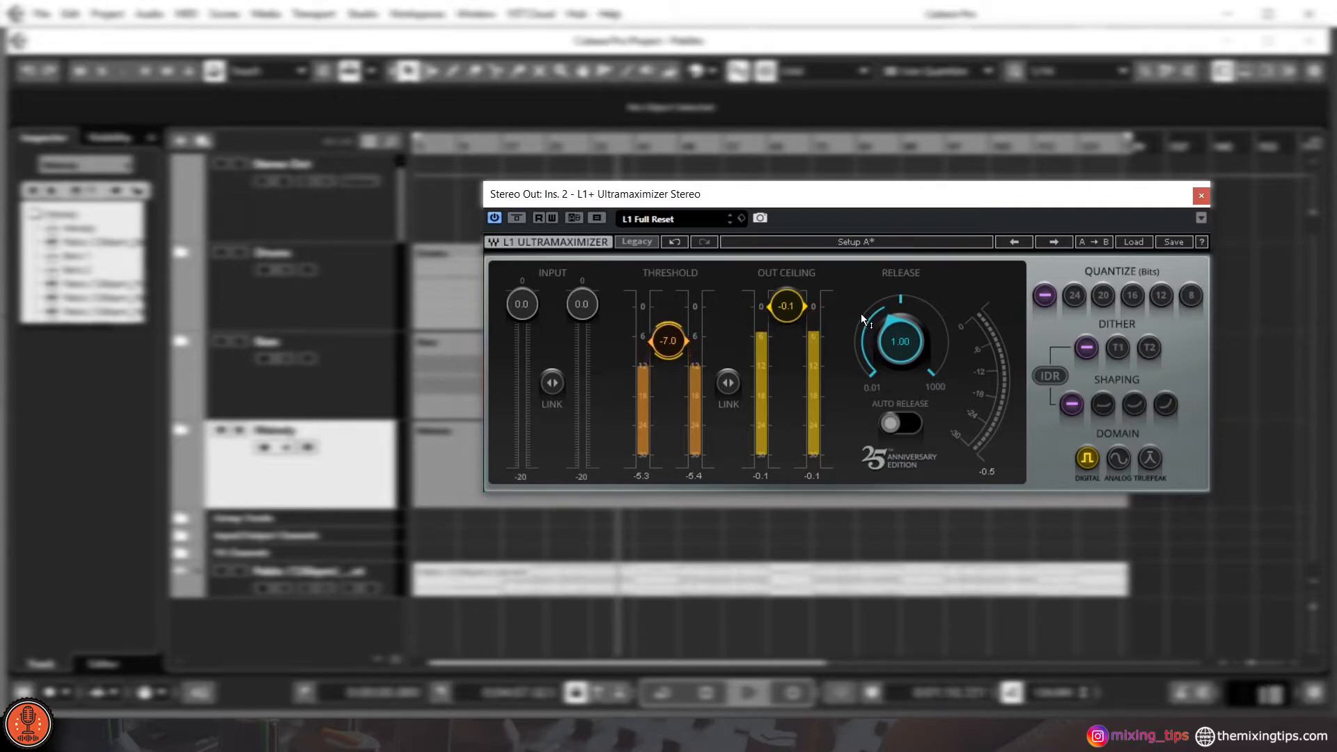
# - Compare the mix with the L1+ Ultramaximizer bypassed and active, leave it bypassed, and stop playback
pyautogui.click(520, 217)
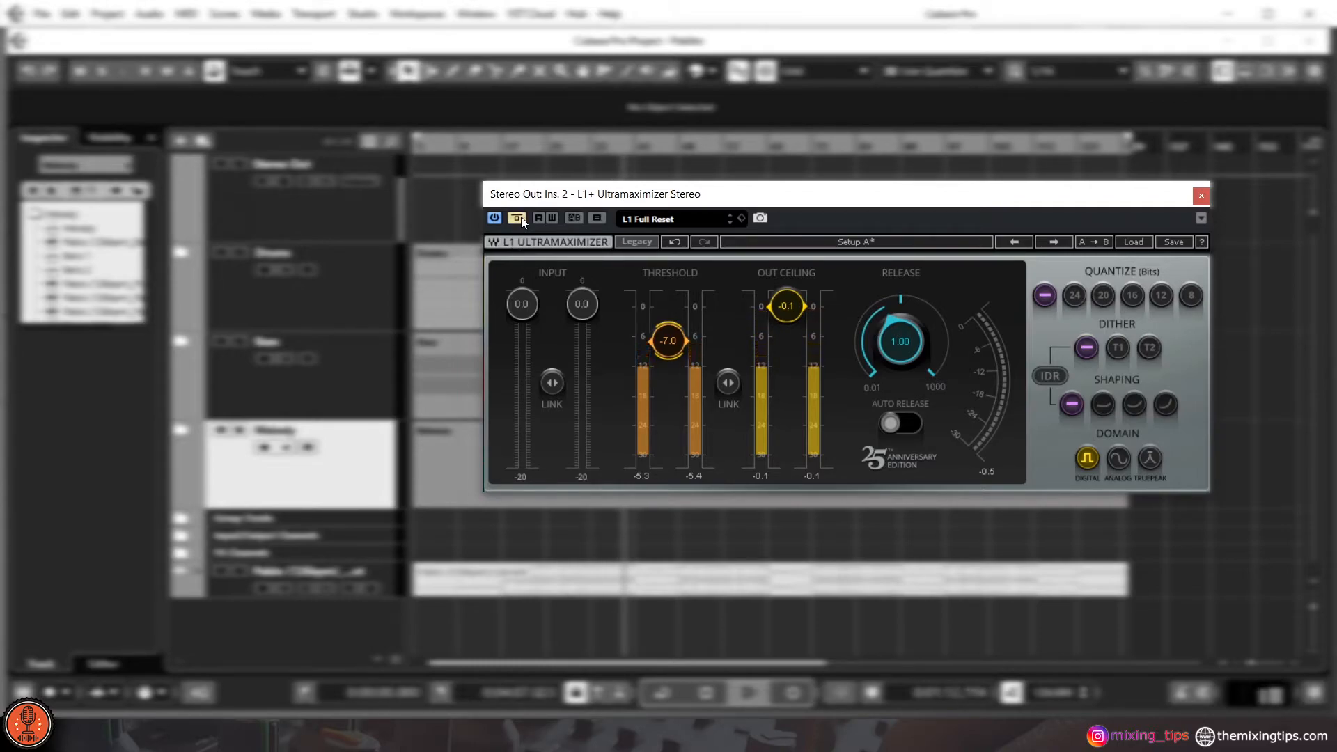
pyautogui.click(517, 218)
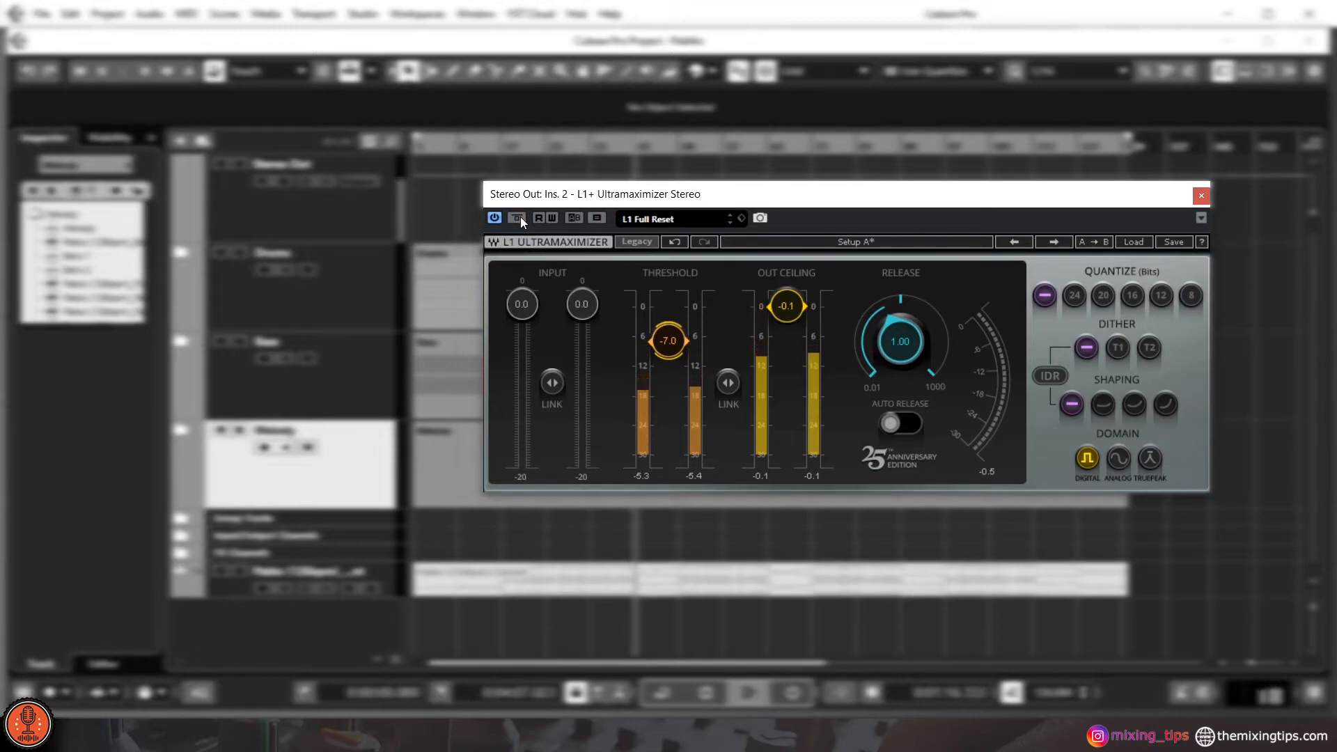
pyautogui.click(519, 218)
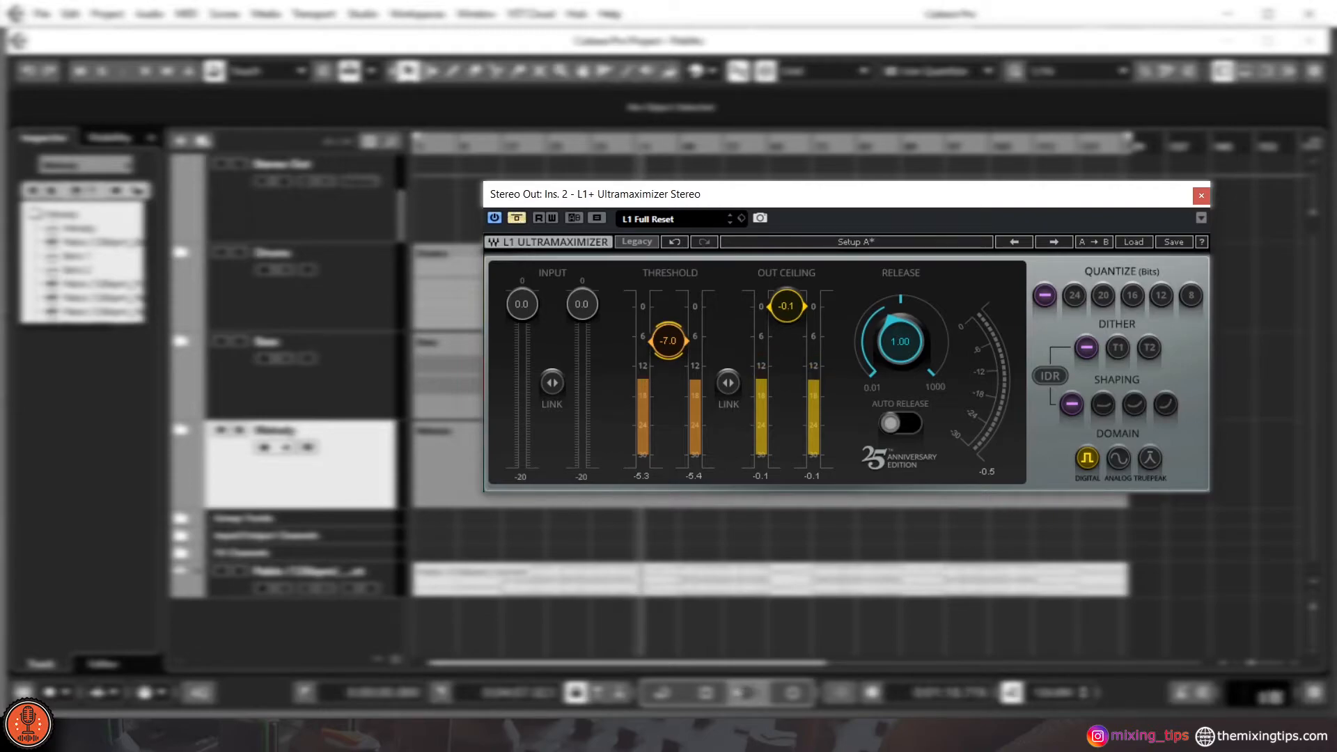
pyautogui.press('space')
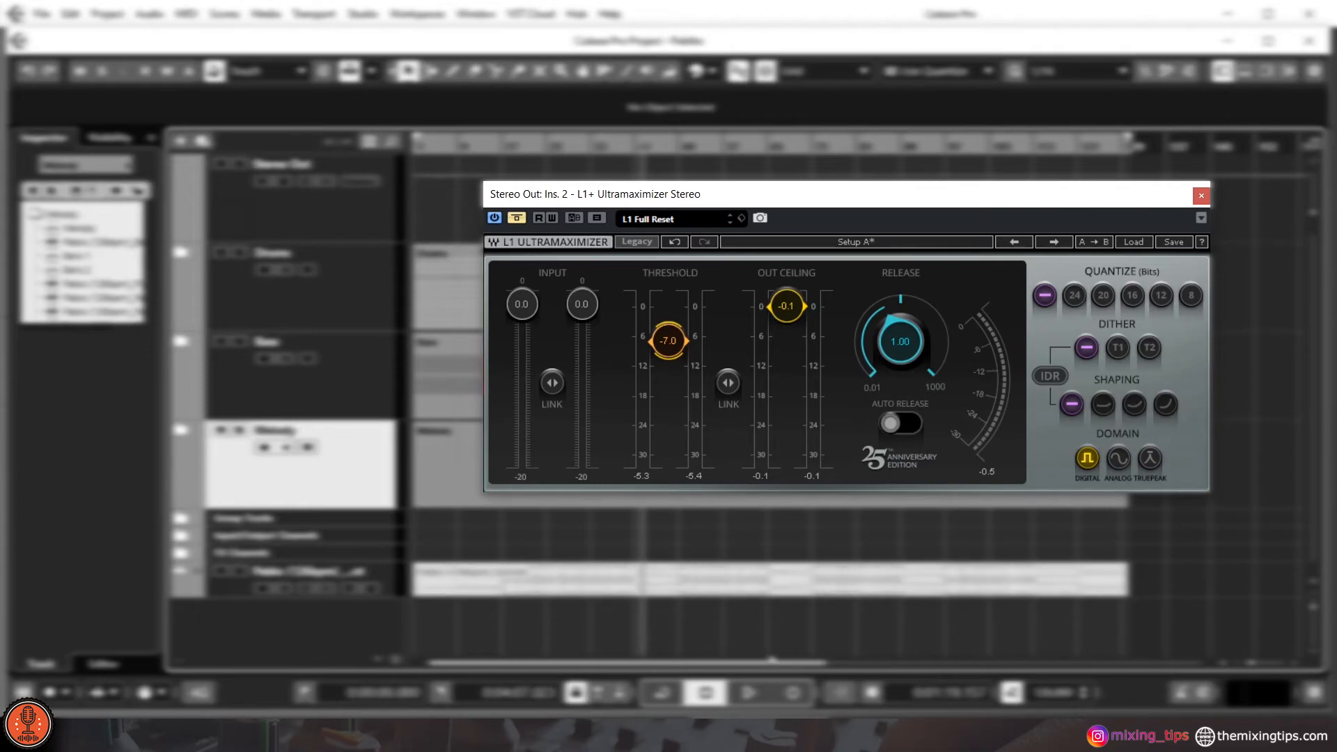
# - Play the song from the beginning and close the Stereo Out's L1+ Ultramaximizer window
pyautogui.press('space')
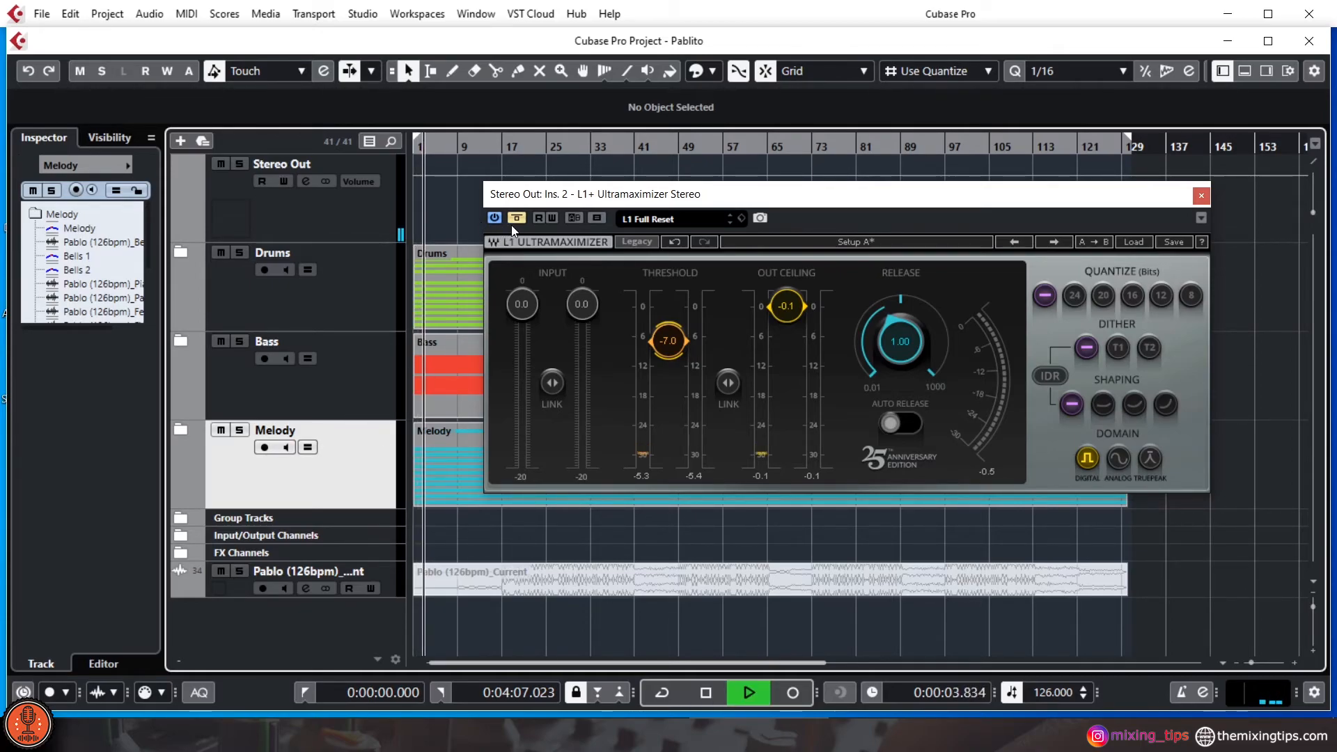
pyautogui.click(1202, 198)
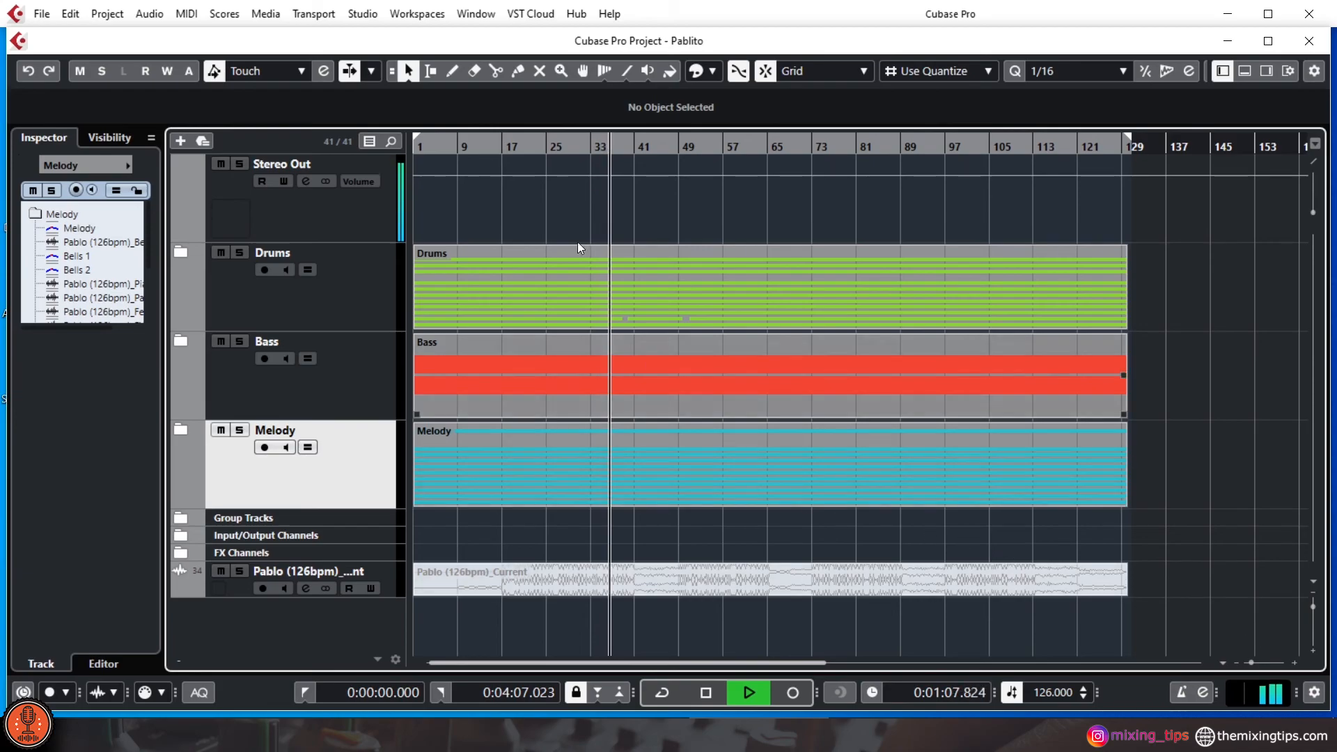
# - Open the MixConsole and examine channel levels and inserts from the Stereo Out back through the melody, bass and drum channels
pyautogui.click(363, 13)
pyautogui.click(388, 62)
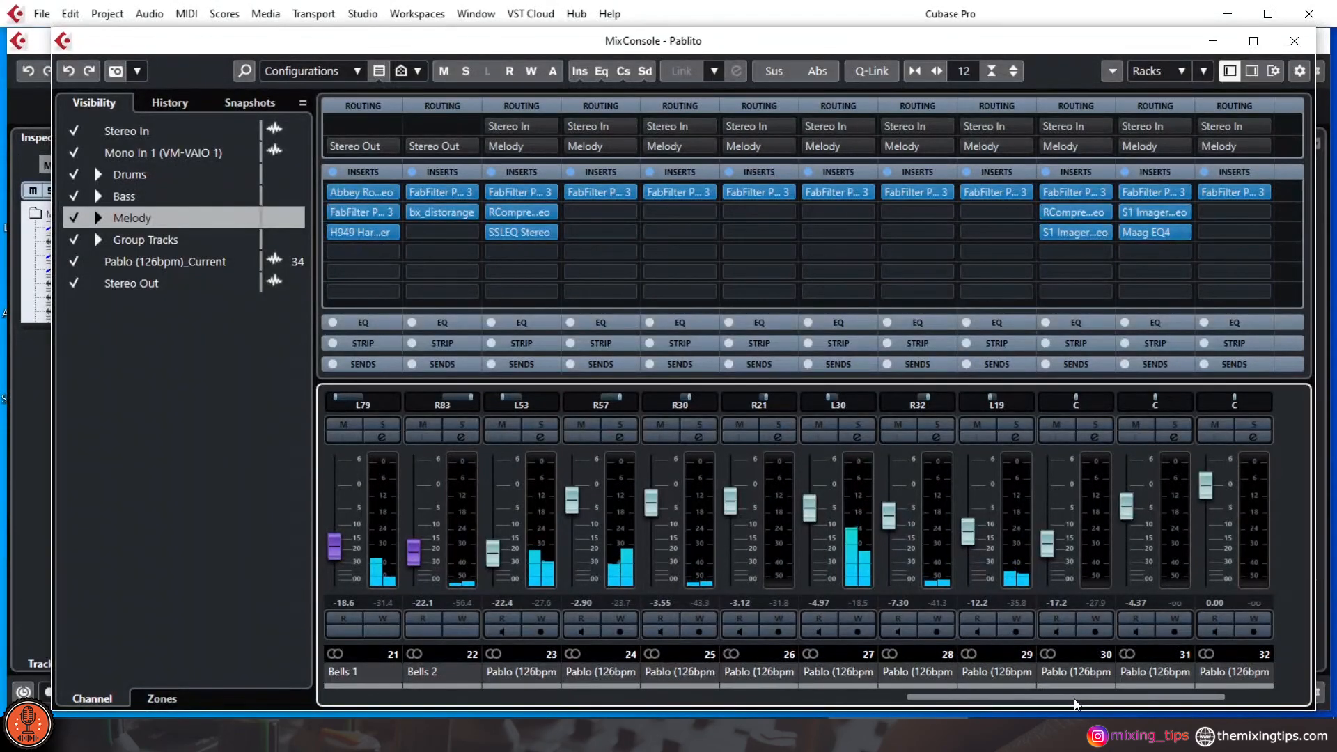
pyautogui.moveTo(1077, 696); pyautogui.dragTo(1181, 673)
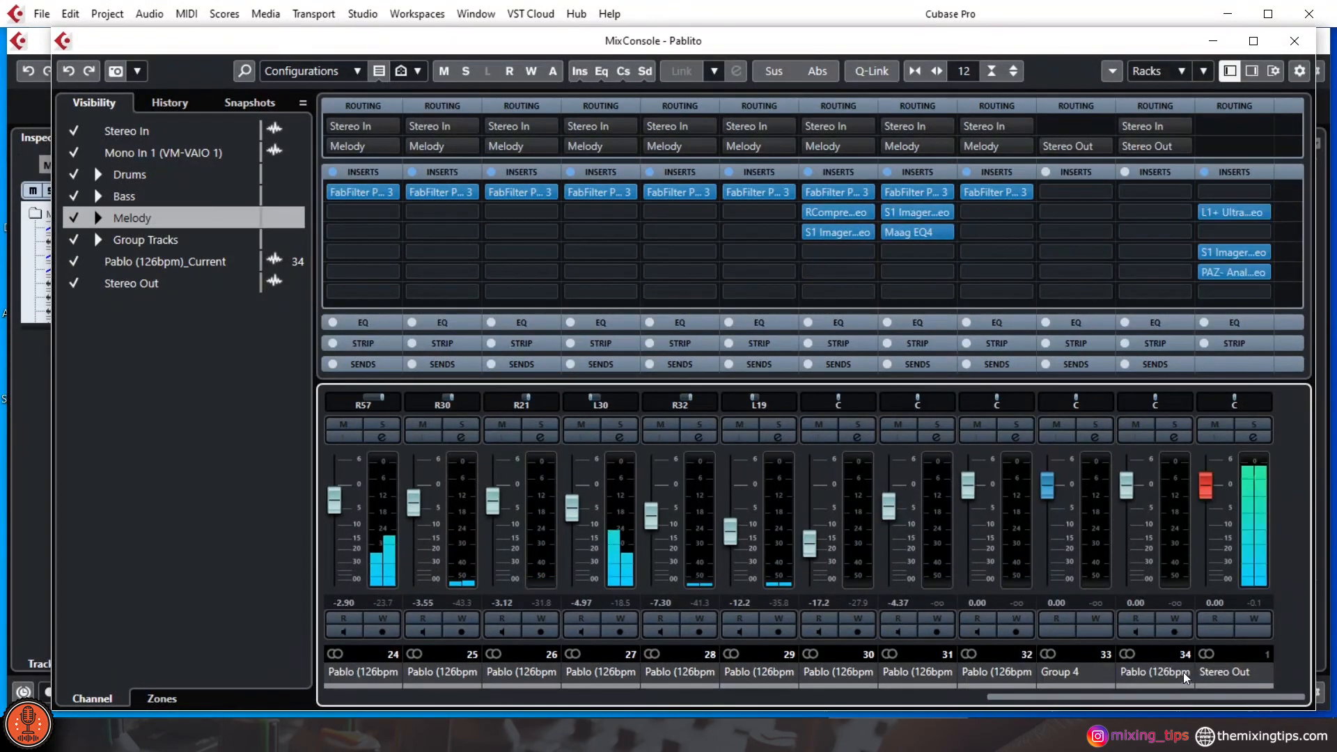
pyautogui.hscroll(-11, 888, 634)
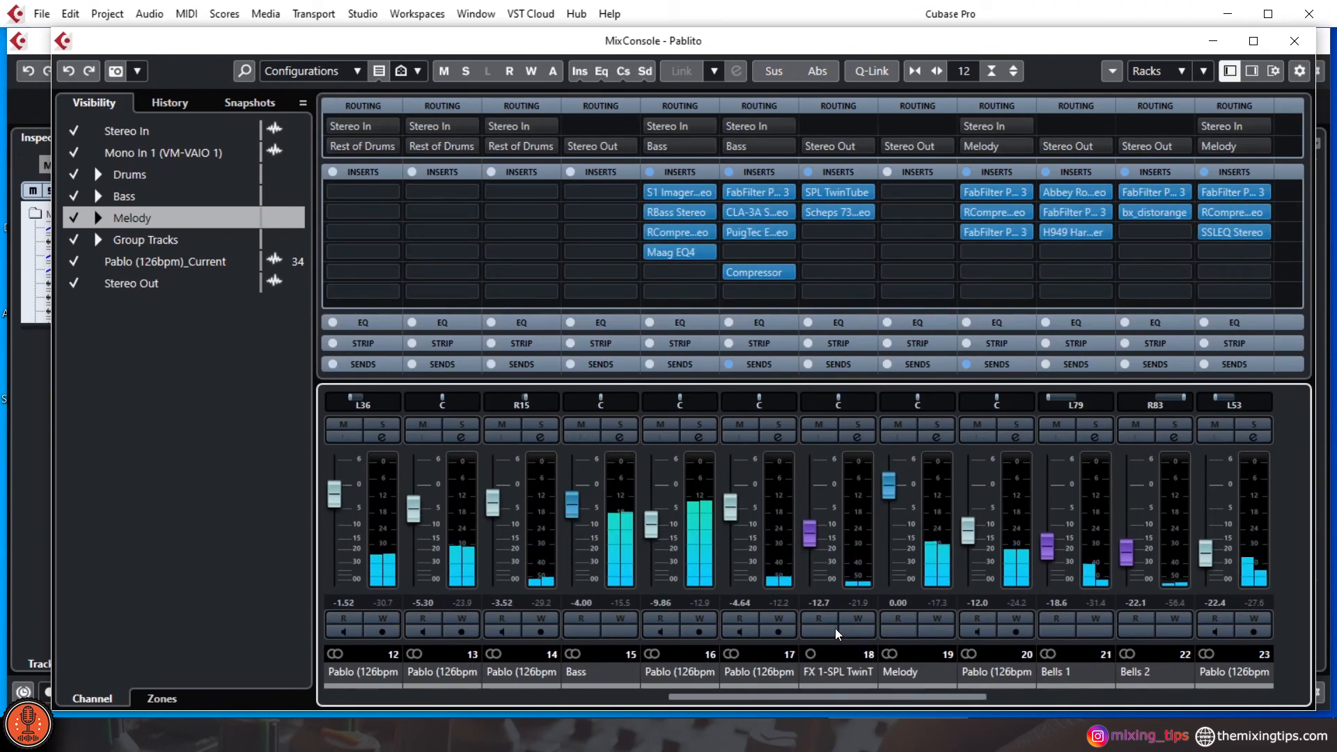
pyautogui.hscroll(-3, 820, 629)
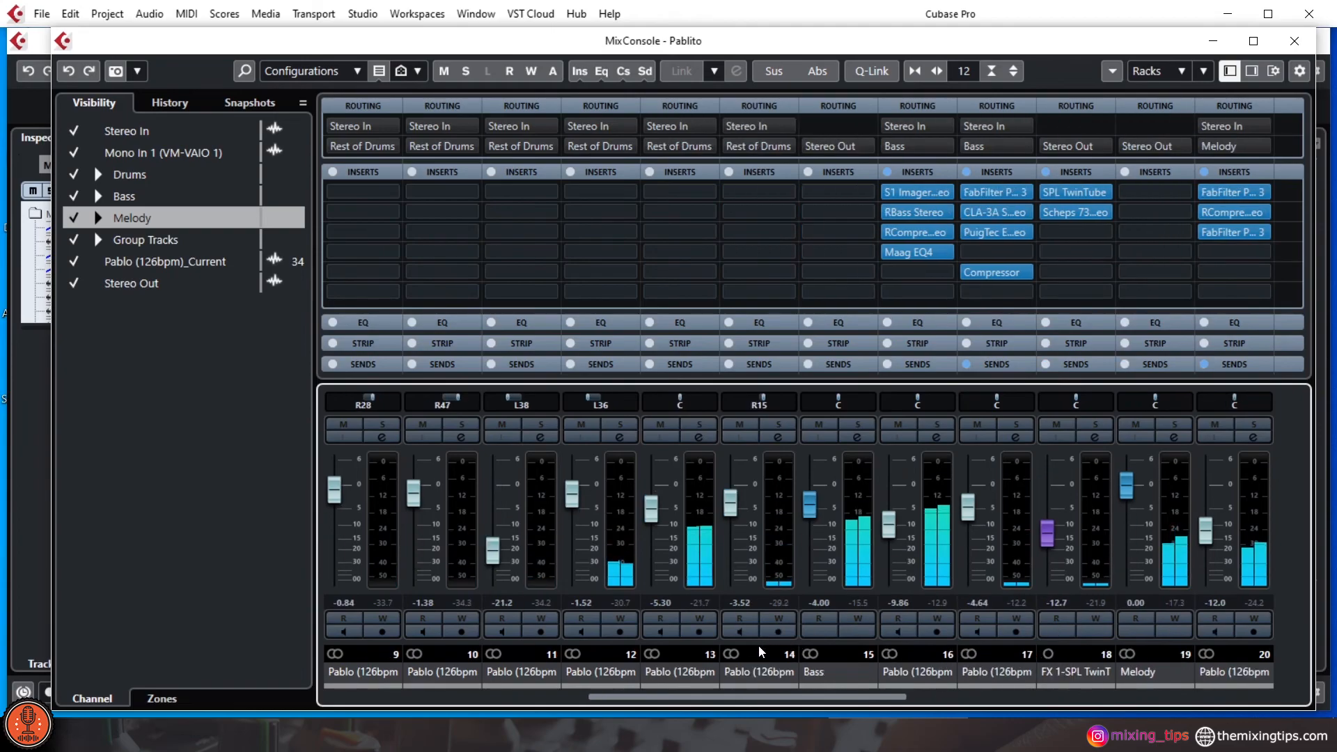
pyautogui.hscroll(-2, 741, 648)
pyautogui.hscroll(-1, 674, 650)
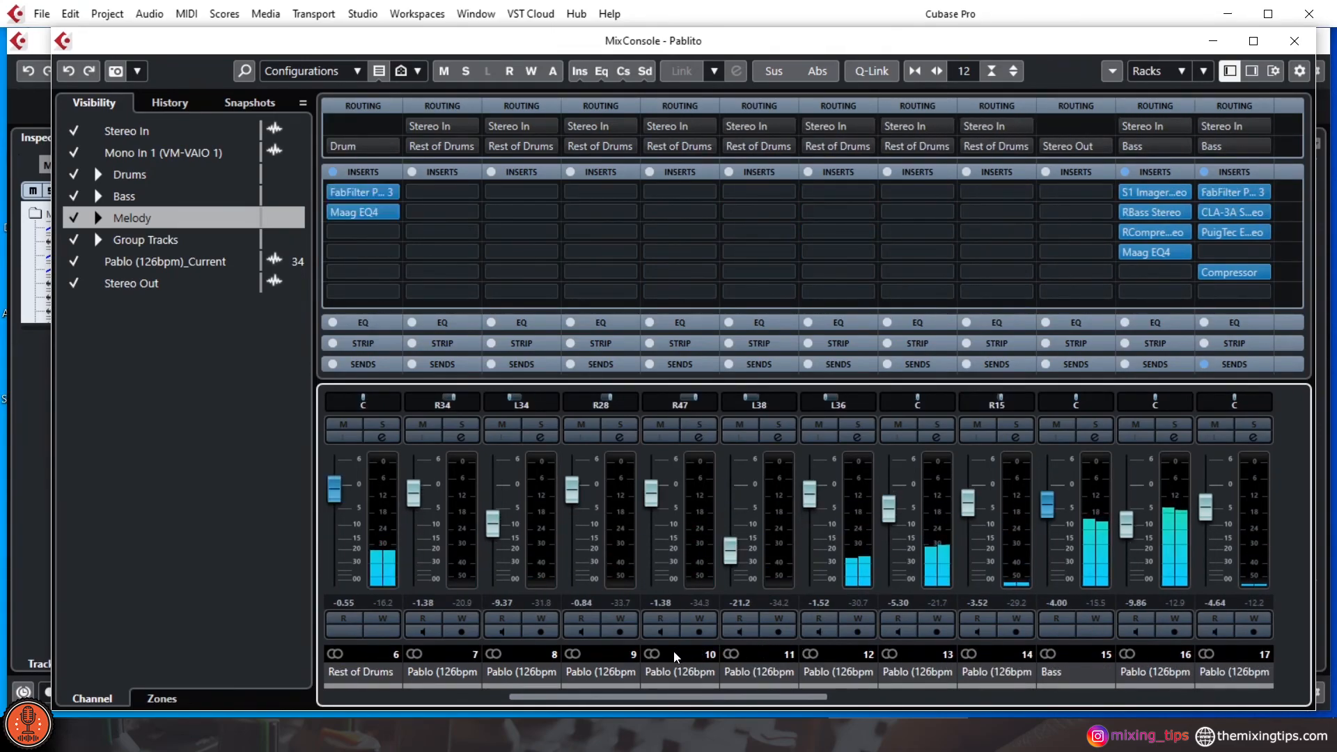